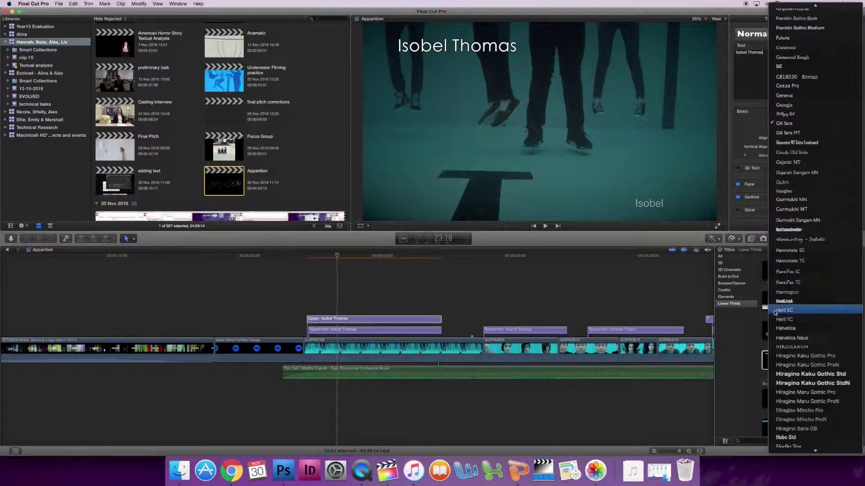
- Delete the Upper name title clip from the timeline
{"action": "key", "text": "Escape"}
{"action": "key", "text": "Delete"}
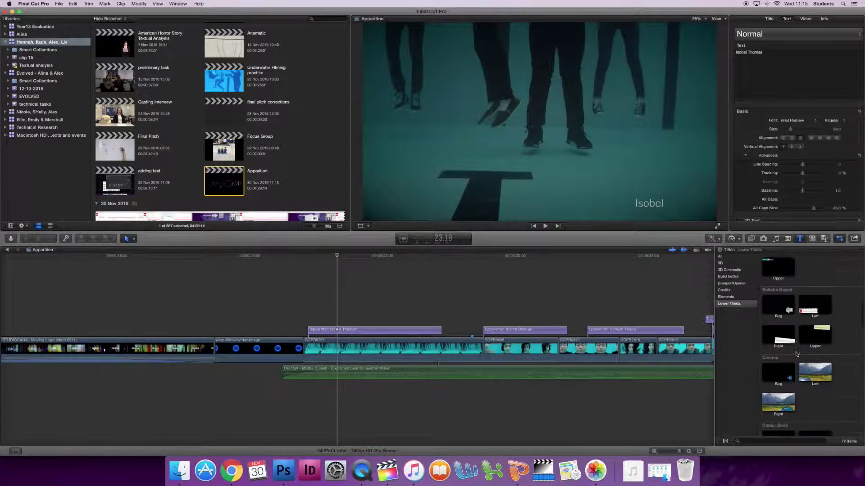
{"action": "scroll", "coordinate": [775, 346], "scroll_direction": "down", "scroll_amount": 5}
- Browse the Elements and 3D title categories, then show All title styles
{"action": "left_click", "coordinate": [725, 297]}
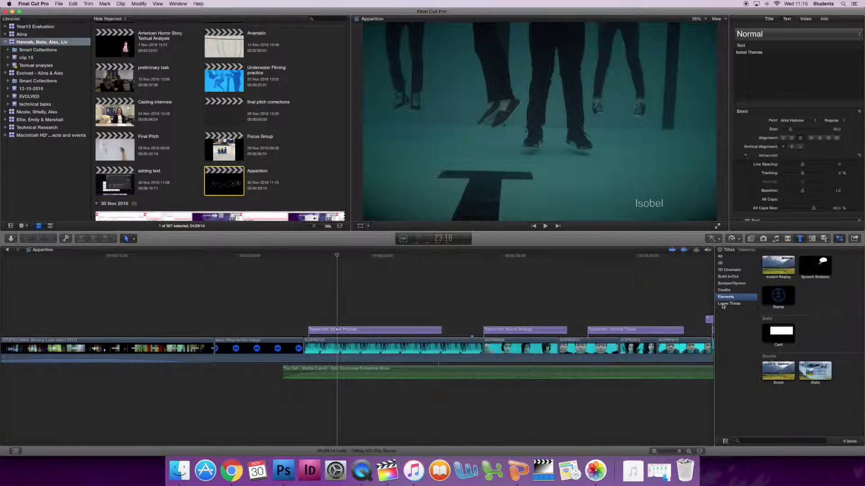
{"action": "left_click", "coordinate": [725, 264]}
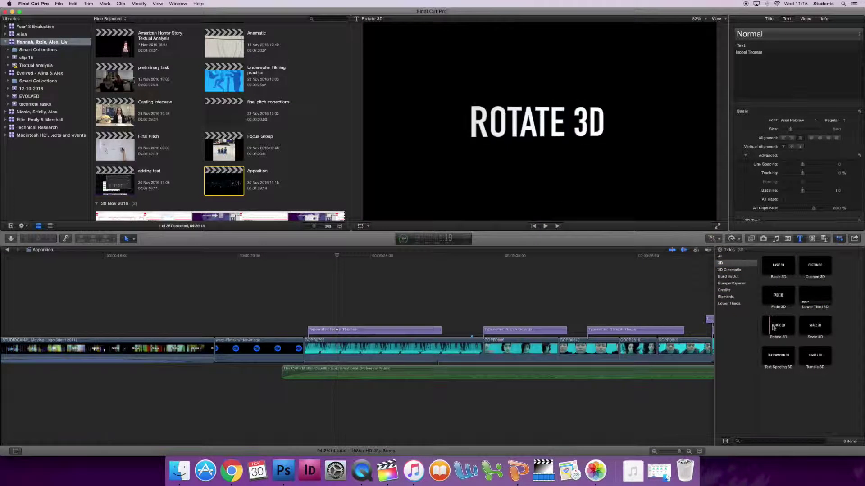
{"action": "left_click", "coordinate": [720, 256]}
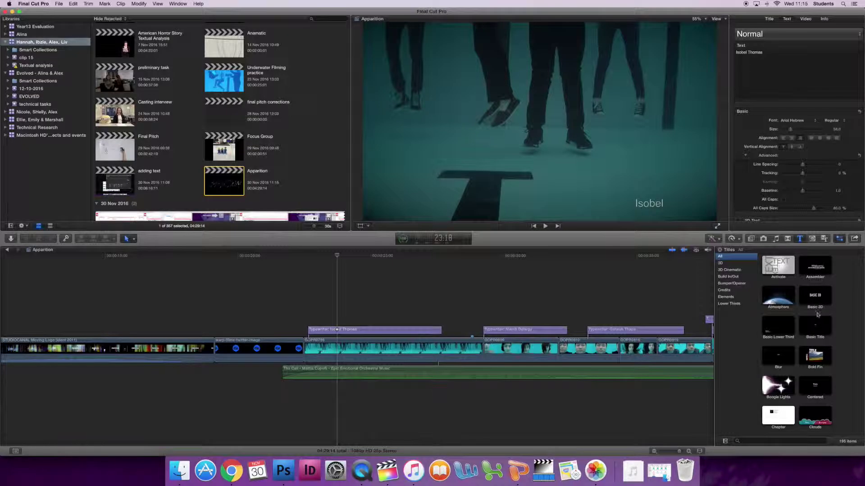
{"action": "scroll", "coordinate": [817, 315], "scroll_direction": "down", "scroll_amount": 5}
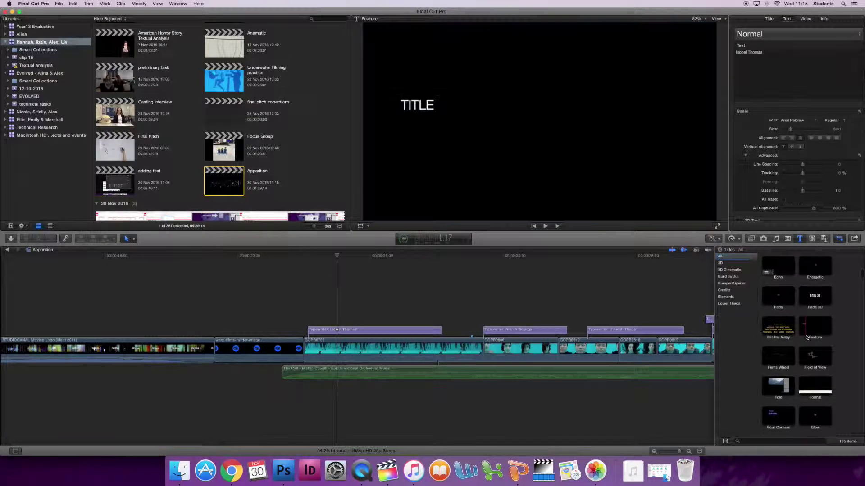
{"action": "left_click", "coordinate": [787, 239]}
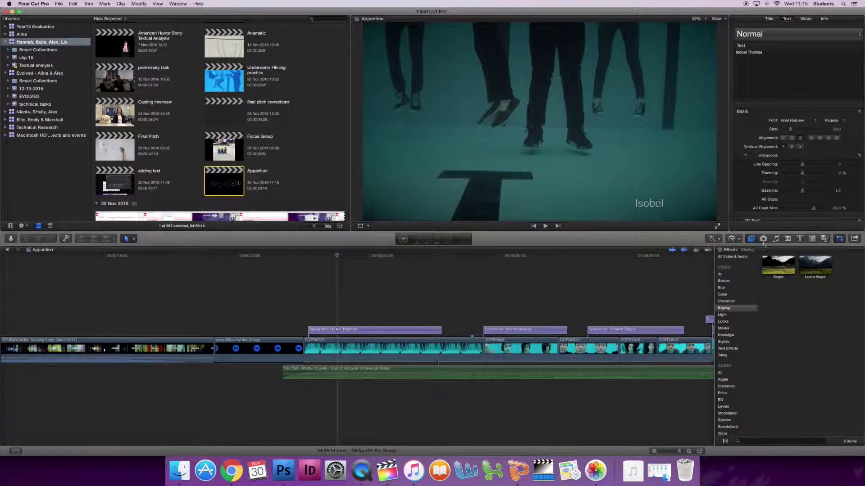
{"action": "left_click", "coordinate": [800, 239]}
{"action": "left_click", "coordinate": [788, 239]}
{"action": "left_click", "coordinate": [800, 239]}
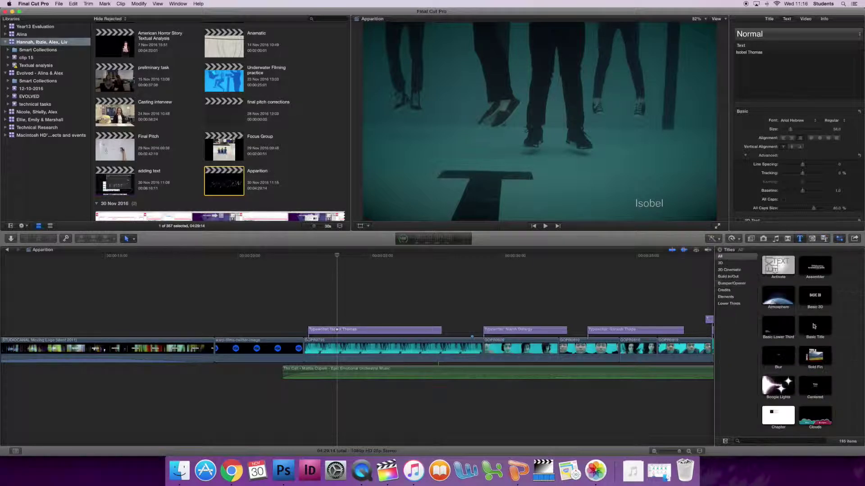
- Add a Basic Title above the first Typewriter name title and shorten it
{"action": "left_click_drag", "start_coordinate": [811, 270], "coordinate": [310, 318]}
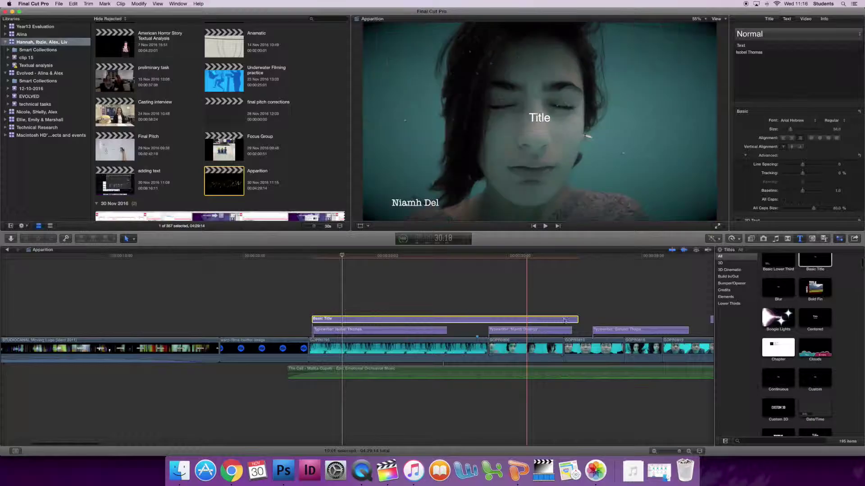
{"action": "left_click_drag", "start_coordinate": [573, 319], "coordinate": [446, 319]}
{"action": "right_click", "coordinate": [360, 319]}
{"action": "left_click", "coordinate": [378, 323]}
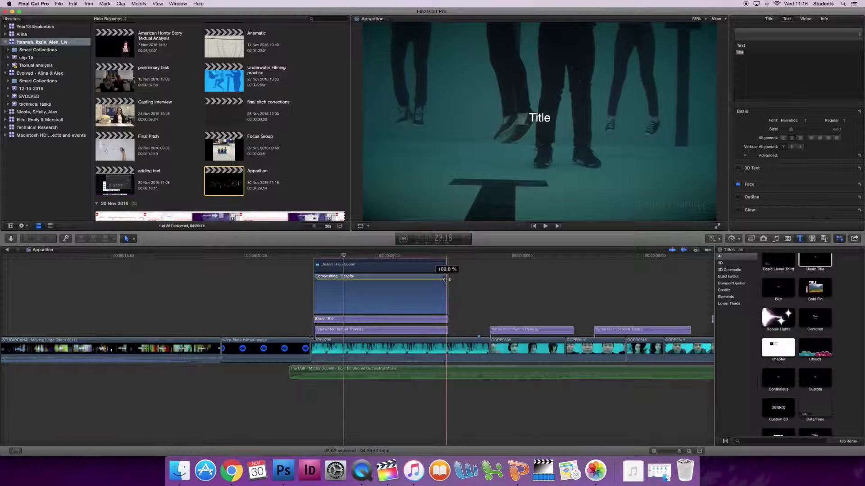
- Delete the first Typewriter name title and type the cast member's name into the Basic Title
{"action": "left_click", "coordinate": [382, 331]}
{"action": "key", "text": "Delete"}
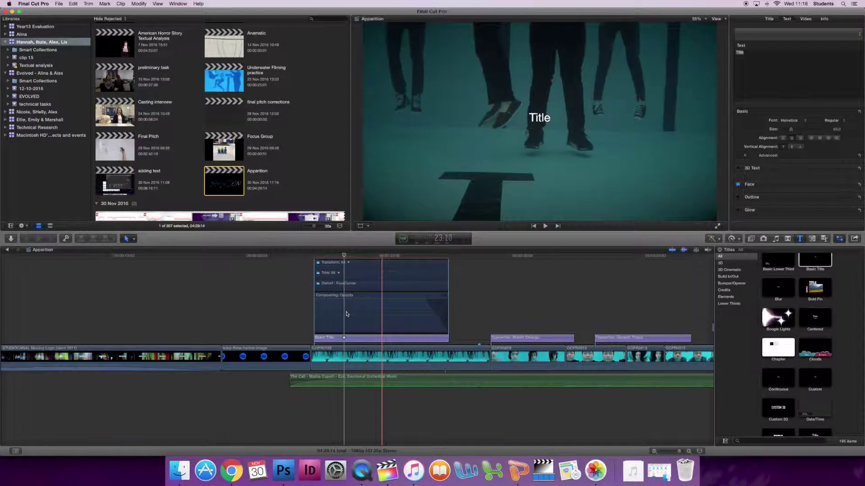
{"action": "left_click", "coordinate": [809, 121]}
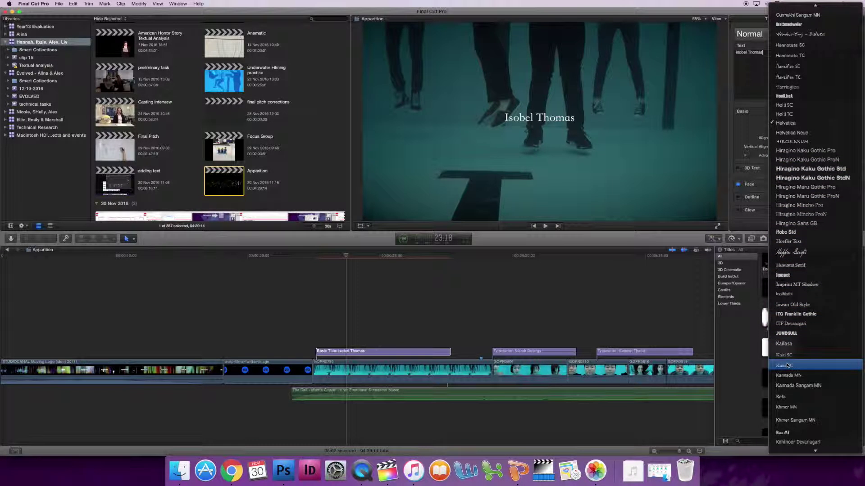
- Scroll through the font list and pick SimSun for the name title
{"action": "scroll", "coordinate": [789, 402], "scroll_direction": "down", "scroll_amount": 1}
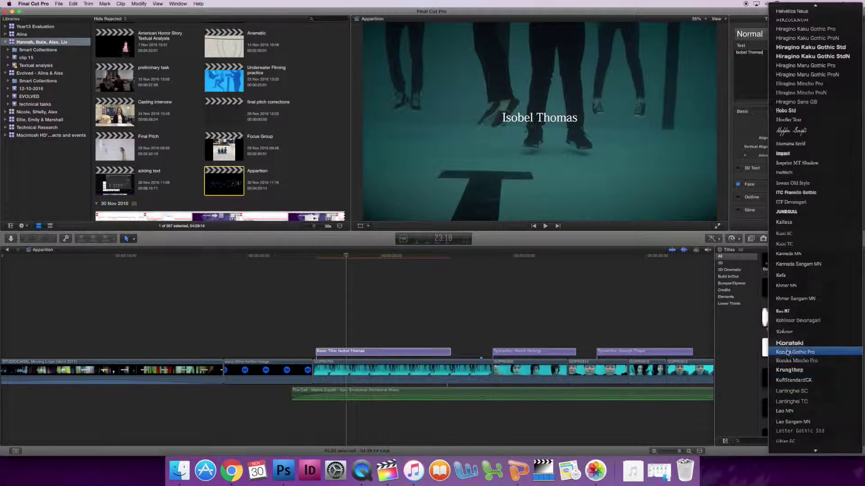
{"action": "scroll", "coordinate": [796, 339], "scroll_direction": "down", "scroll_amount": 5}
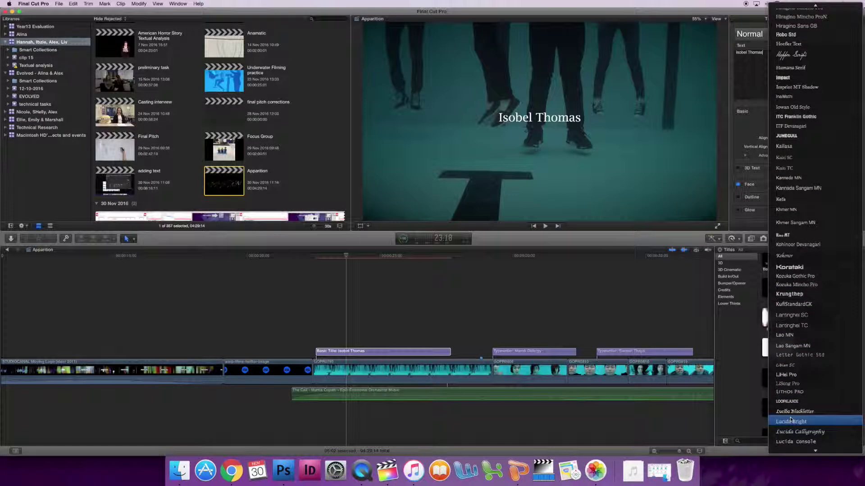
{"action": "scroll", "coordinate": [793, 405], "scroll_direction": "down", "scroll_amount": 3}
{"action": "scroll", "coordinate": [790, 415], "scroll_direction": "down", "scroll_amount": 5}
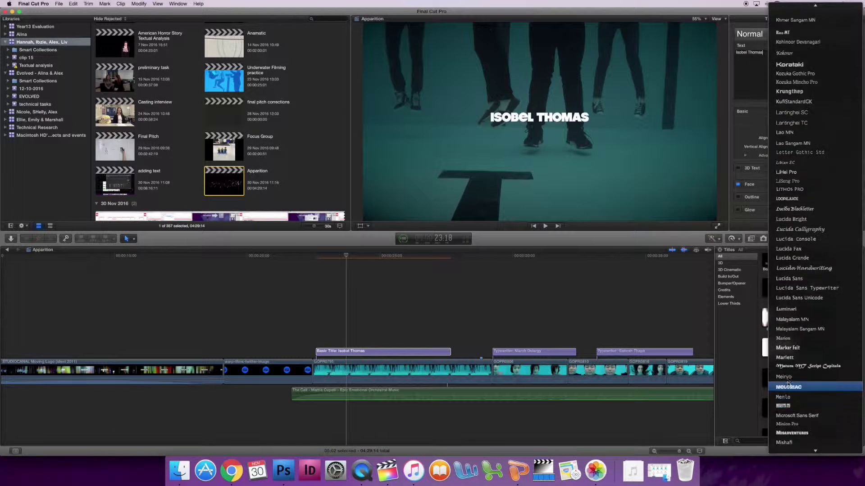
{"action": "scroll", "coordinate": [792, 342], "scroll_direction": "down", "scroll_amount": 5}
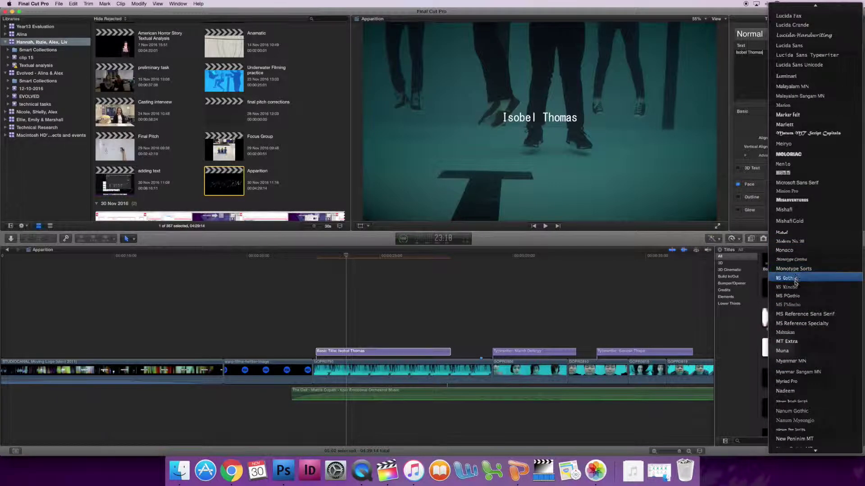
{"action": "scroll", "coordinate": [800, 342], "scroll_direction": "down", "scroll_amount": 2}
{"action": "scroll", "coordinate": [800, 346], "scroll_direction": "down", "scroll_amount": 2}
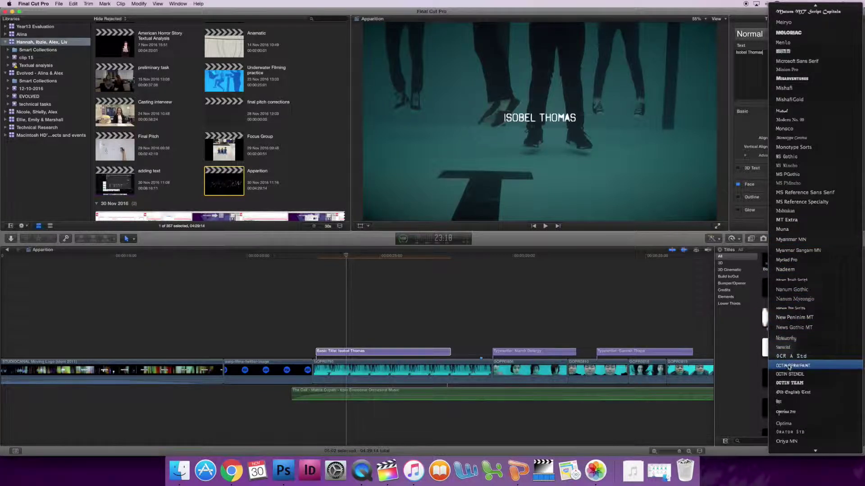
{"action": "scroll", "coordinate": [783, 390], "scroll_direction": "down", "scroll_amount": 4}
{"action": "scroll", "coordinate": [782, 392], "scroll_direction": "down", "scroll_amount": 2}
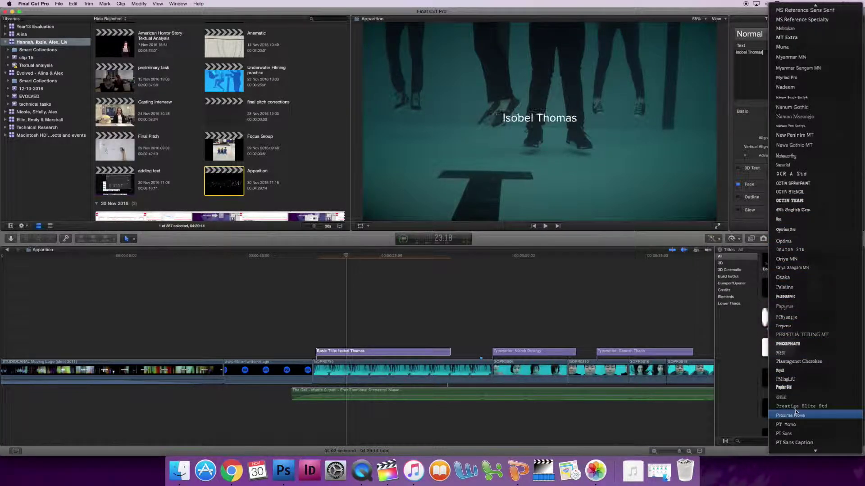
{"action": "scroll", "coordinate": [793, 392], "scroll_direction": "down", "scroll_amount": 6}
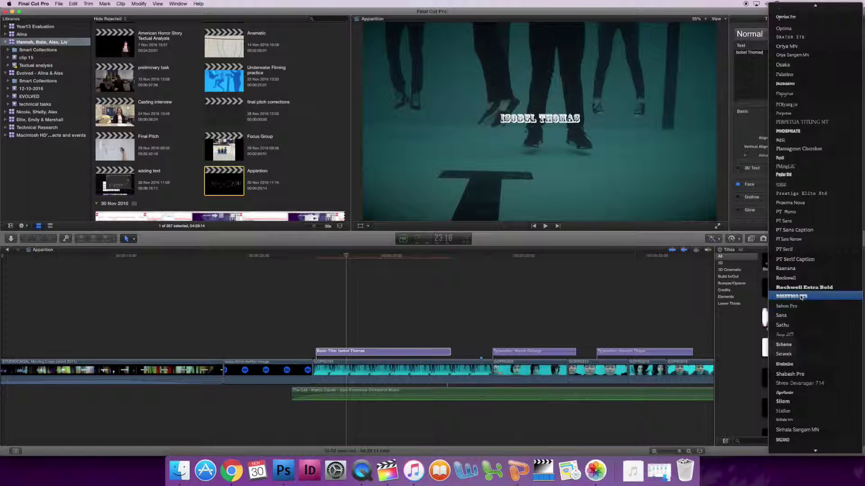
{"action": "scroll", "coordinate": [818, 413], "scroll_direction": "down", "scroll_amount": 3}
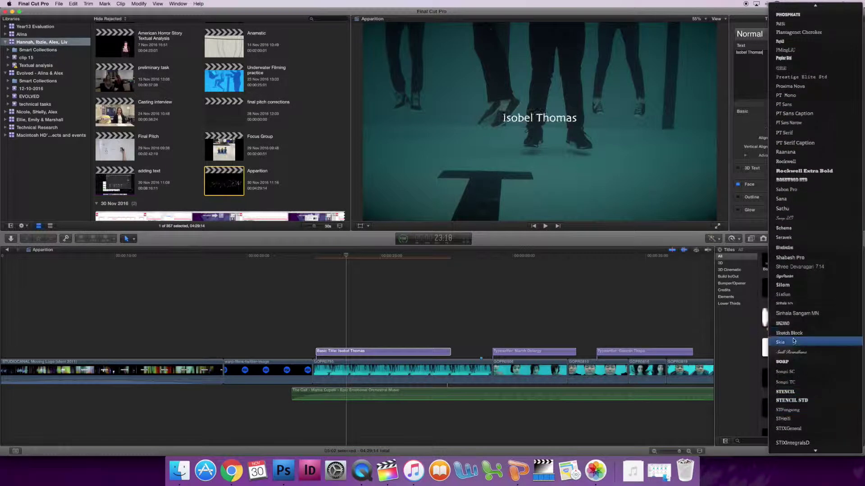
{"action": "scroll", "coordinate": [805, 413], "scroll_direction": "down", "scroll_amount": 10}
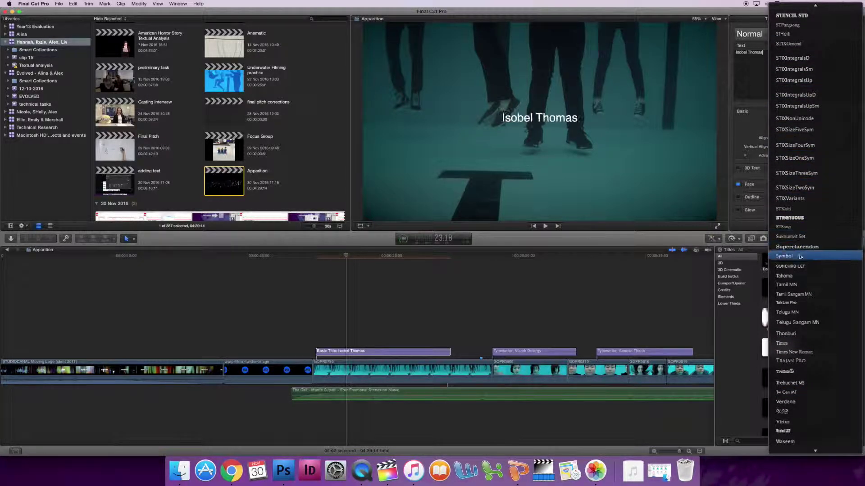
{"action": "scroll", "coordinate": [786, 334], "scroll_direction": "down", "scroll_amount": 1}
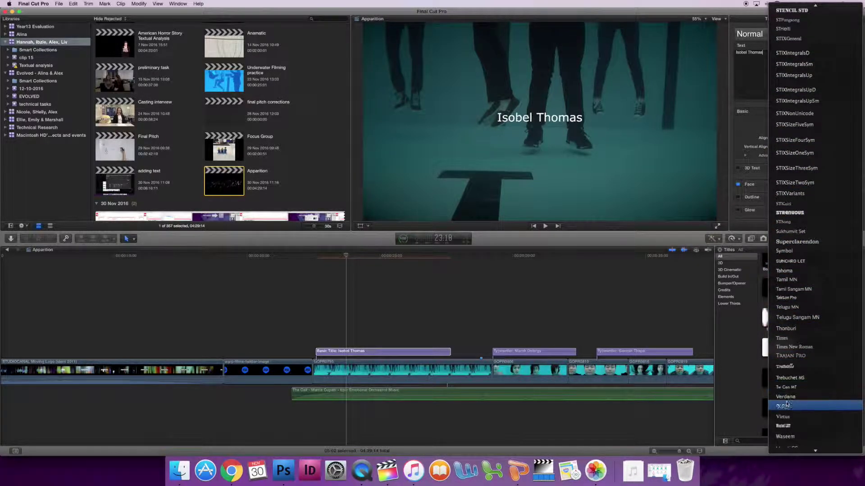
{"action": "scroll", "coordinate": [793, 405], "scroll_direction": "down", "scroll_amount": 3}
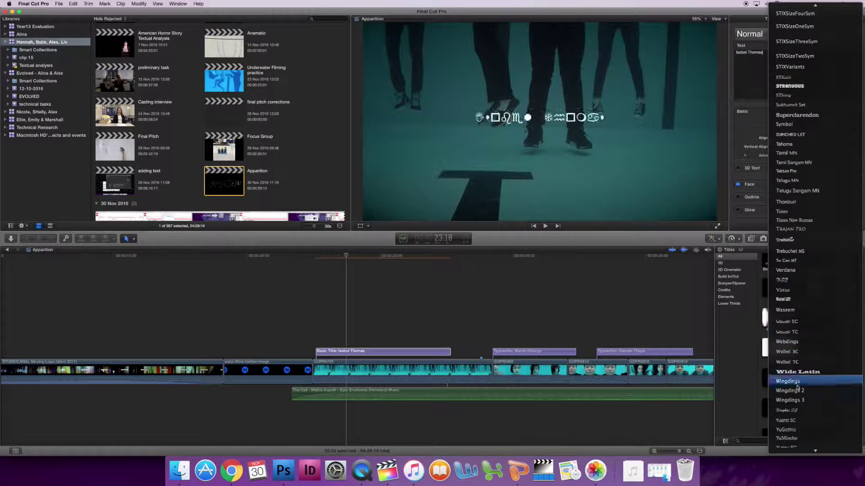
{"action": "scroll", "coordinate": [805, 435], "scroll_direction": "down", "scroll_amount": 2}
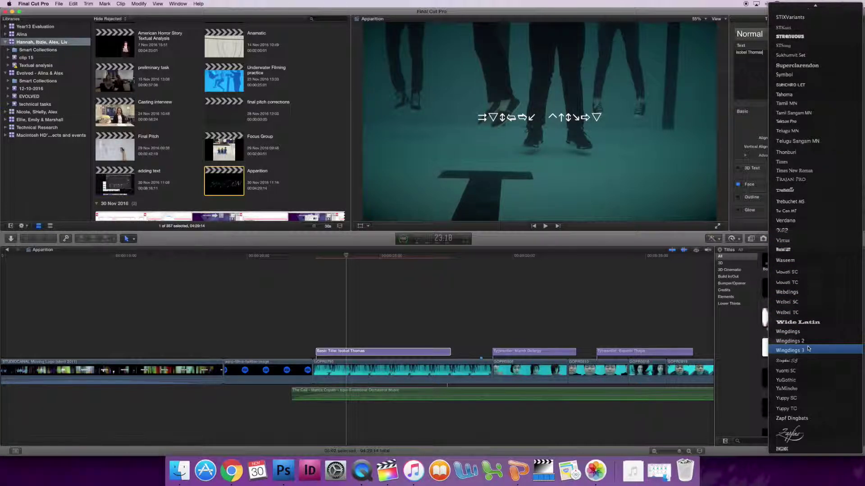
{"action": "scroll", "coordinate": [784, 314], "scroll_direction": "up", "scroll_amount": 10}
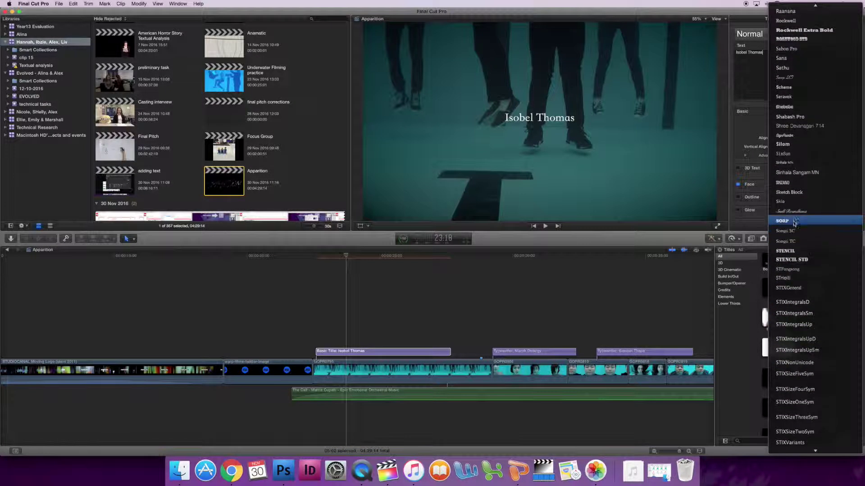
{"action": "scroll", "coordinate": [796, 136], "scroll_direction": "up", "scroll_amount": 5}
{"action": "scroll", "coordinate": [797, 144], "scroll_direction": "up", "scroll_amount": 5}
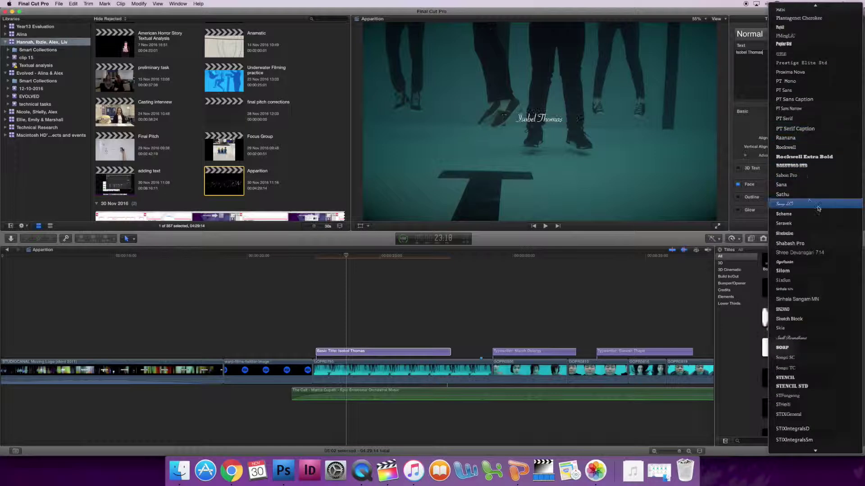
{"action": "left_click", "coordinate": [810, 281]}
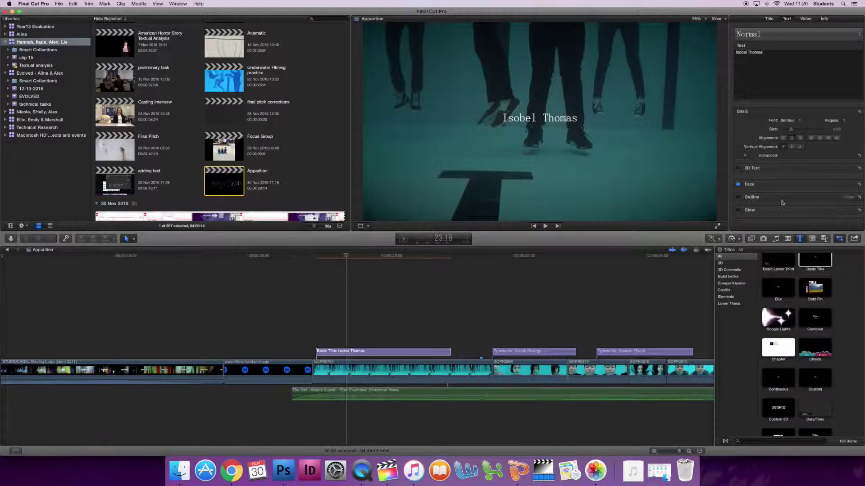
- Set the name title's tracking to 16% and move it toward the lower right corner
{"action": "left_click", "coordinate": [746, 156]}
{"action": "left_click_drag", "start_coordinate": [803, 165], "coordinate": [805, 165]}
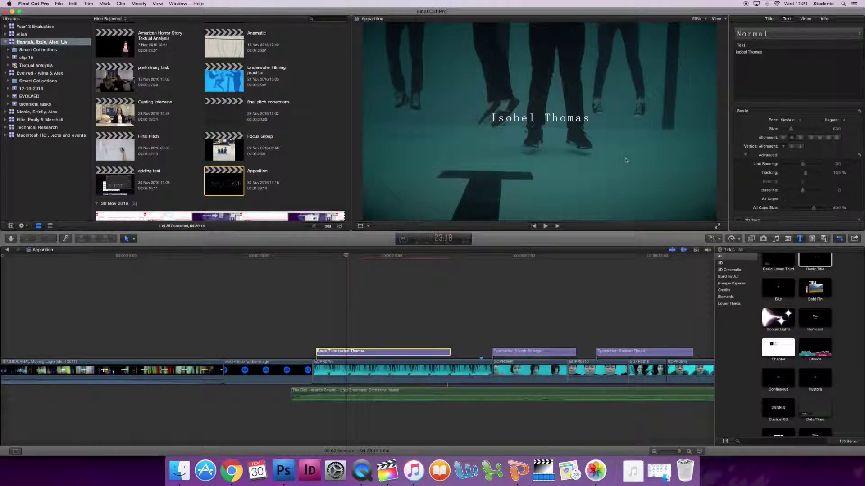
{"action": "scroll", "coordinate": [739, 138], "scroll_direction": "down", "scroll_amount": 1}
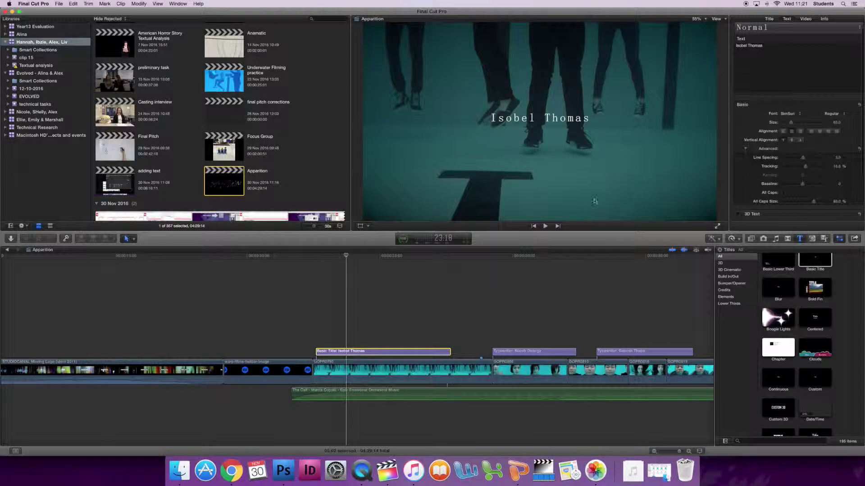
{"action": "left_click", "coordinate": [361, 225]}
{"action": "left_click_drag", "start_coordinate": [540, 120], "coordinate": [651, 209]}
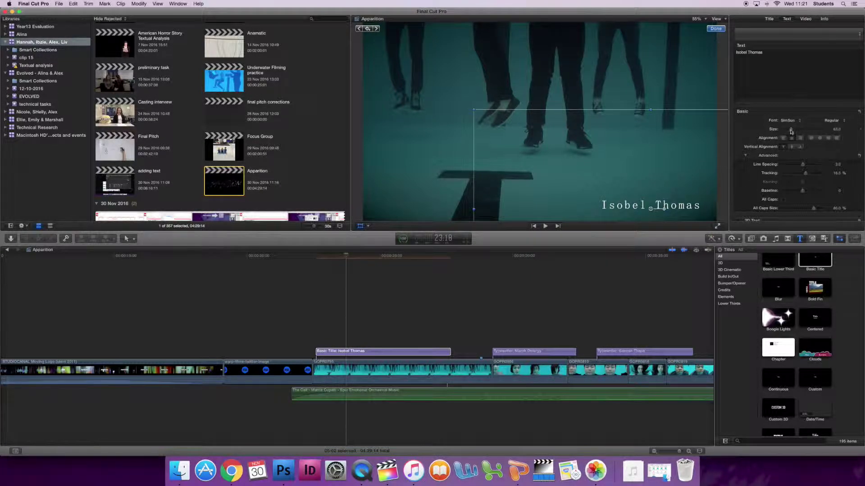
- Give the first name title an opacity fade-in in its video animation
{"action": "right_click", "coordinate": [328, 353]}
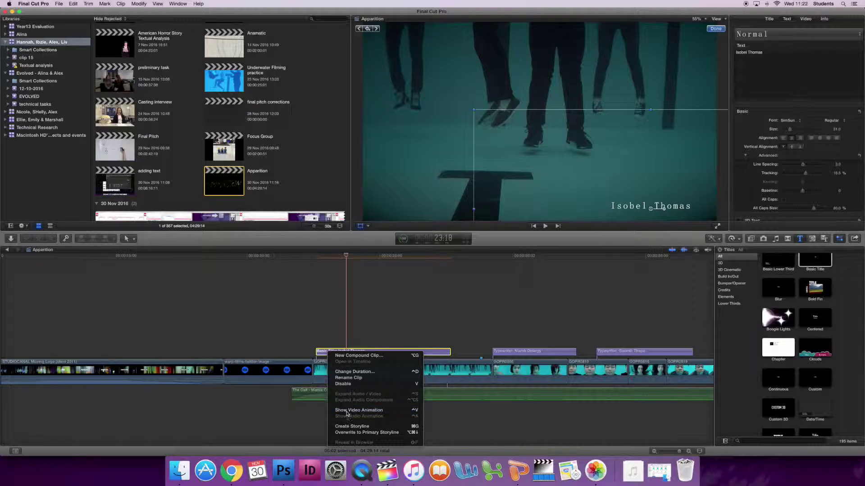
{"action": "left_click", "coordinate": [347, 423]}
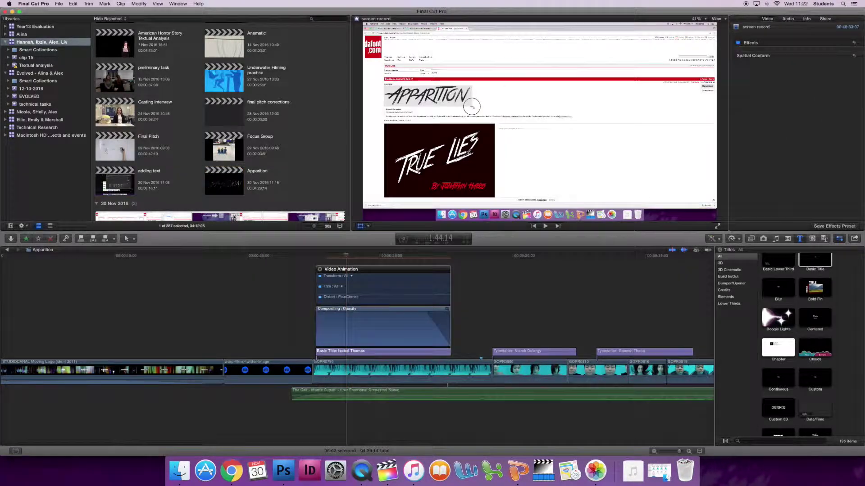
{"action": "left_click", "coordinate": [262, 218]}
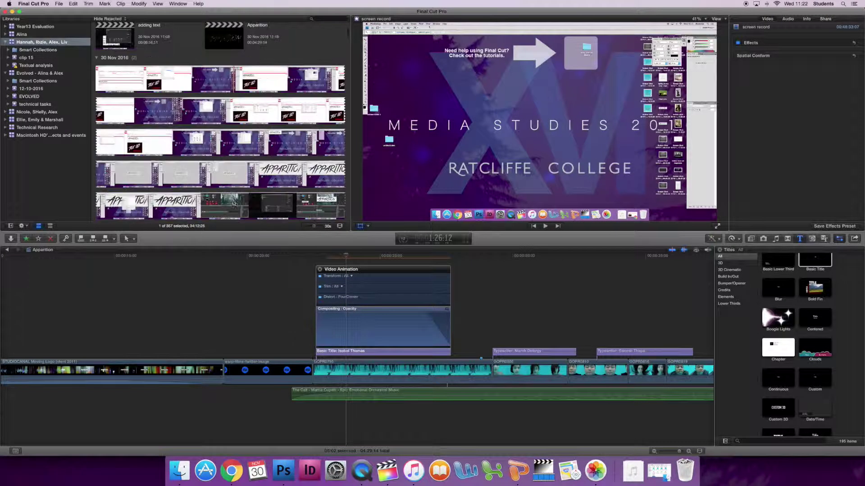
{"action": "scroll", "coordinate": [274, 216], "scroll_direction": "down", "scroll_amount": 10}
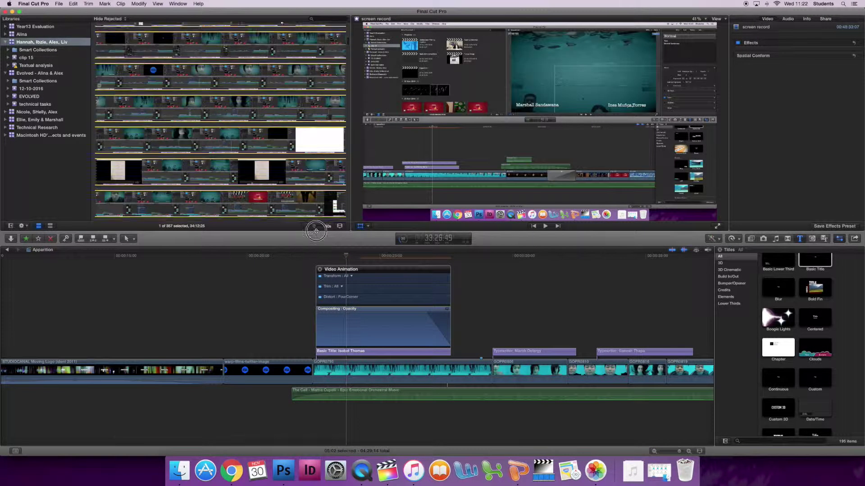
{"action": "scroll", "coordinate": [281, 213], "scroll_direction": "down", "scroll_amount": 5}
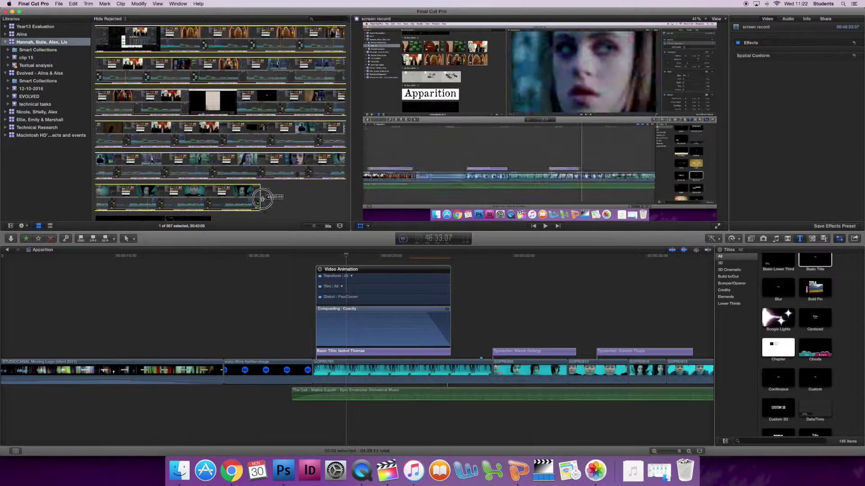
{"action": "scroll", "coordinate": [227, 197], "scroll_direction": "down", "scroll_amount": 15}
{"action": "scroll", "coordinate": [227, 197], "scroll_direction": "up", "scroll_amount": 1}
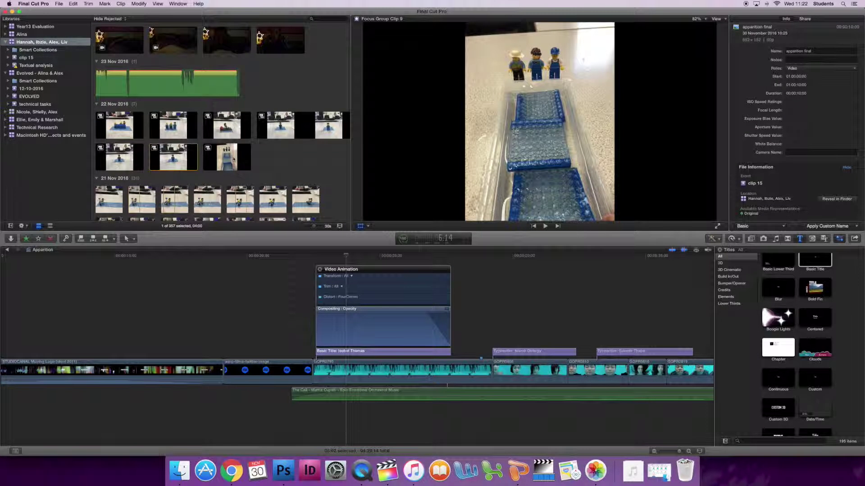
{"action": "left_click_drag", "start_coordinate": [319, 310], "coordinate": [332, 314]}
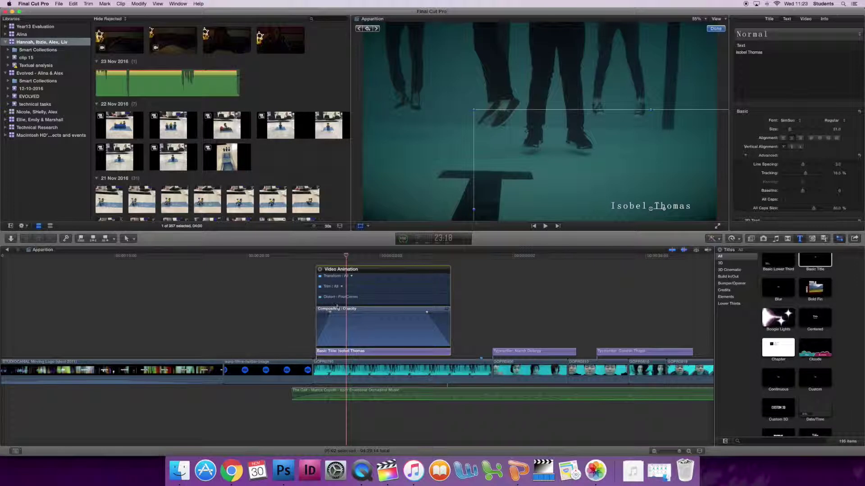
- Preview the fade, then add a new Basic Title at the playhead
{"action": "key", "text": "space"}
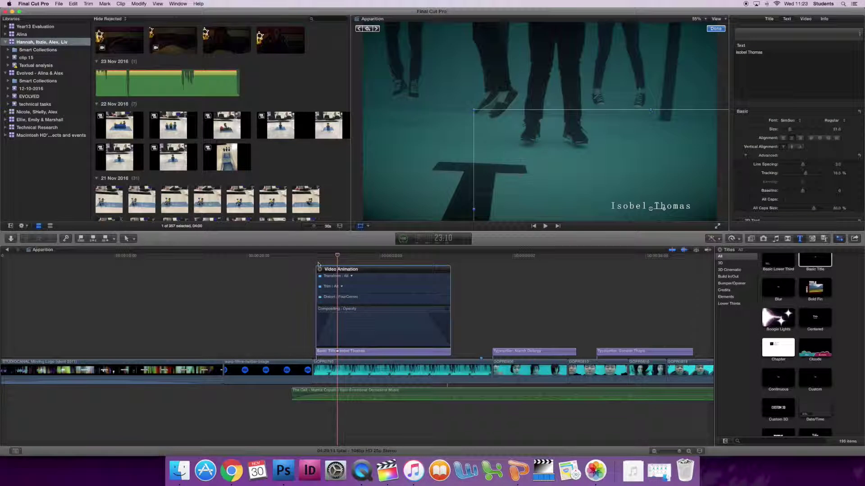
{"action": "scroll", "coordinate": [482, 334], "scroll_direction": "right", "scroll_amount": 5}
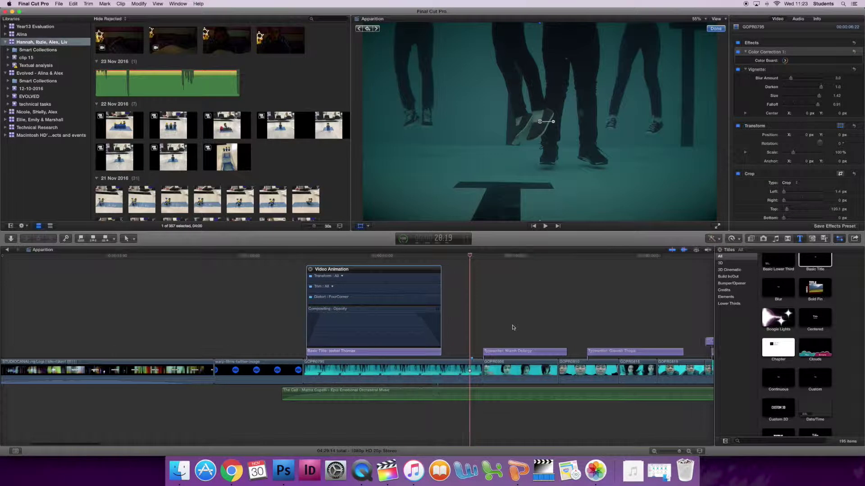
{"action": "key", "text": "space"}
{"action": "key", "text": "ctrl+t"}
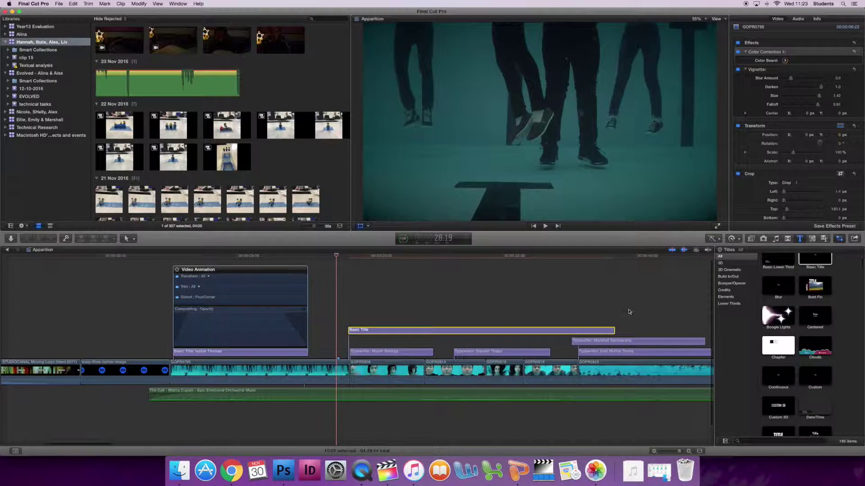
- Shorten the new Basic Title and delete the second Typewriter name title
{"action": "left_click_drag", "start_coordinate": [617, 331], "coordinate": [436, 338]}
{"action": "left_click", "coordinate": [407, 350]}
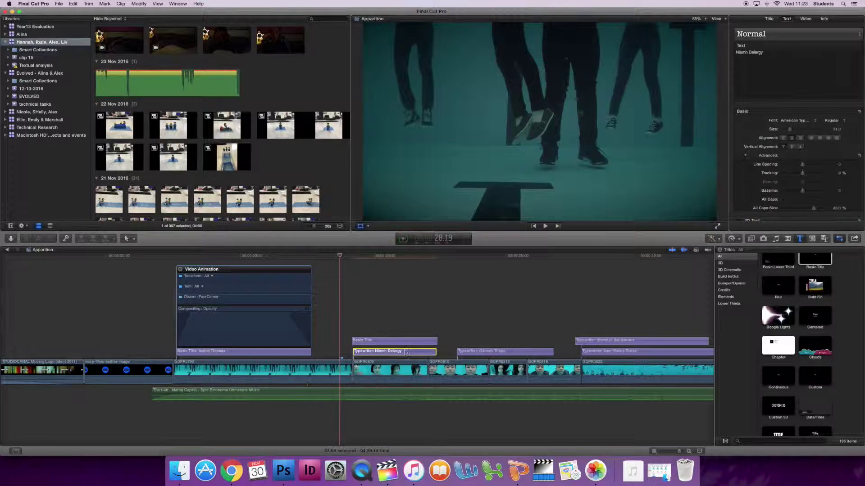
{"action": "key", "text": "Delete"}
{"action": "double_click", "coordinate": [389, 351]}
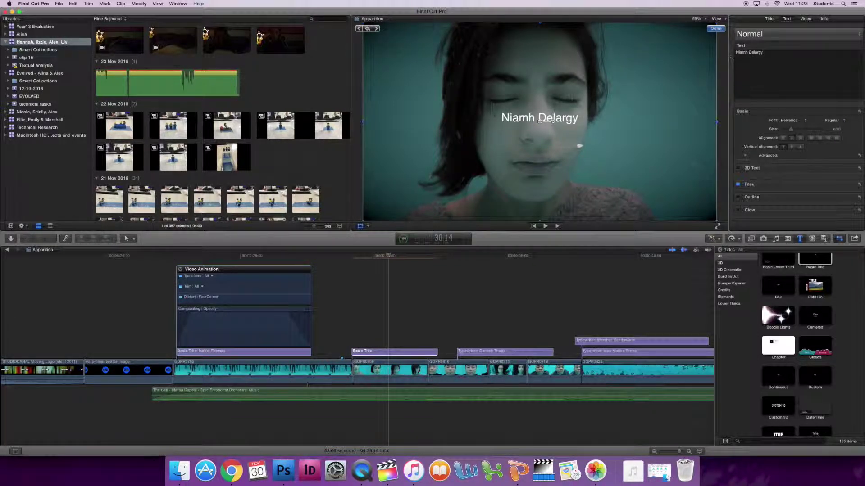
- Set the Basic Title to SimSun, widen its tracking, and move it lower left
{"action": "left_click", "coordinate": [793, 120]}
{"action": "scroll", "coordinate": [796, 286], "scroll_direction": "down", "scroll_amount": 15}
{"action": "scroll", "coordinate": [796, 285], "scroll_direction": "down", "scroll_amount": 15}
{"action": "left_click", "coordinate": [804, 340]}
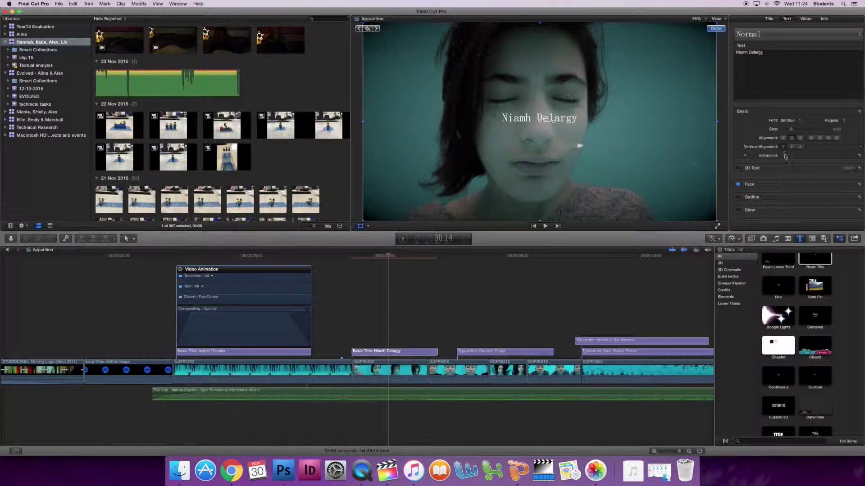
{"action": "left_click", "coordinate": [784, 156]}
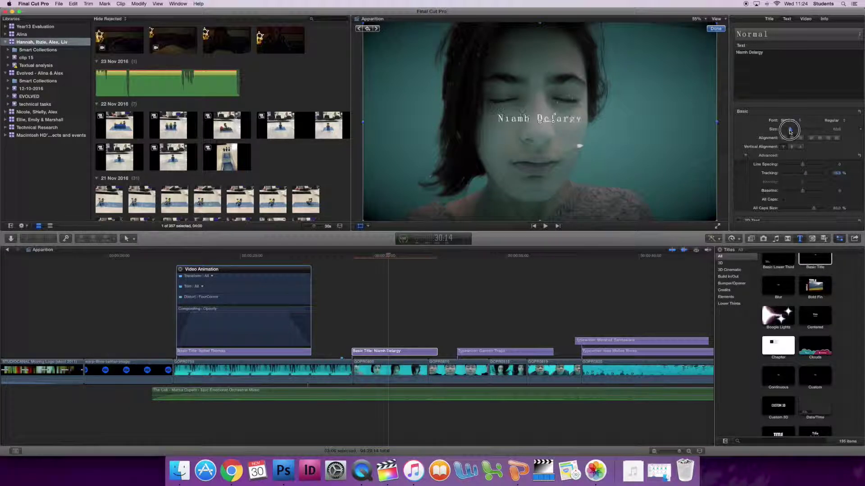
{"action": "left_click_drag", "start_coordinate": [544, 124], "coordinate": [419, 206]}
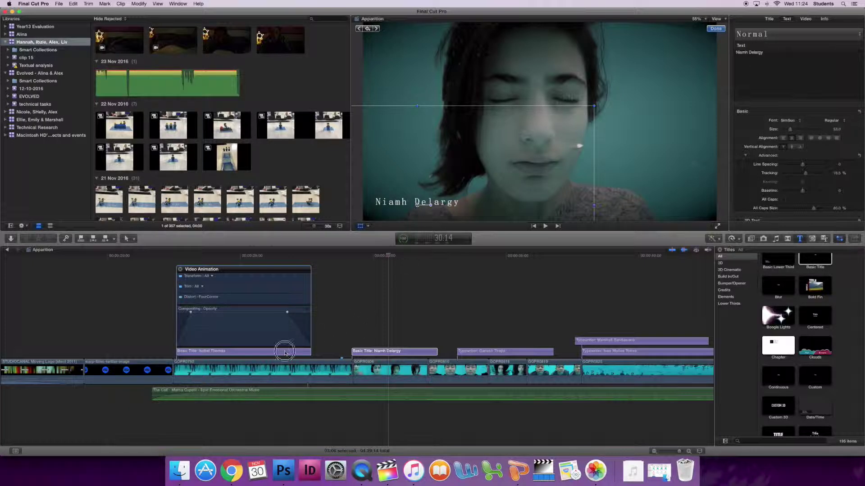
- Add an opacity fade to the second name title and play it back
{"action": "left_click", "coordinate": [285, 351]}
{"action": "left_click", "coordinate": [364, 352]}
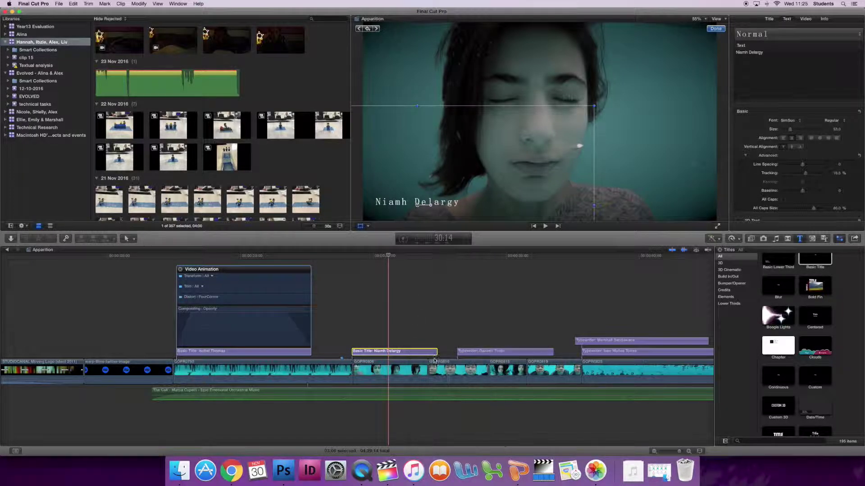
{"action": "key", "text": "ctrl+v"}
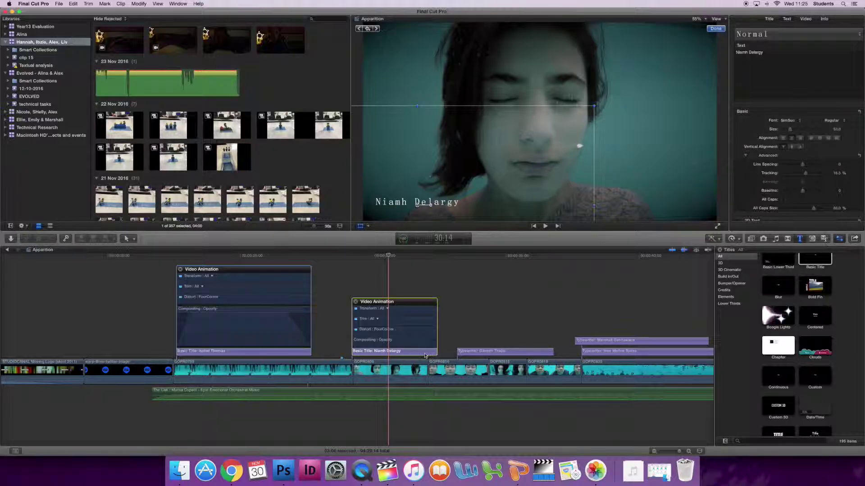
{"action": "double_click", "coordinate": [406, 341]}
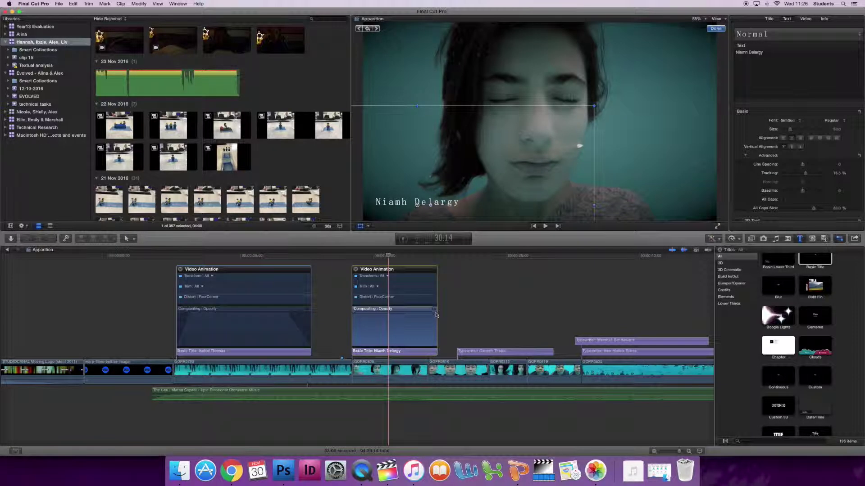
{"action": "key", "text": "ctrl+v"}
{"action": "left_click", "coordinate": [351, 325]}
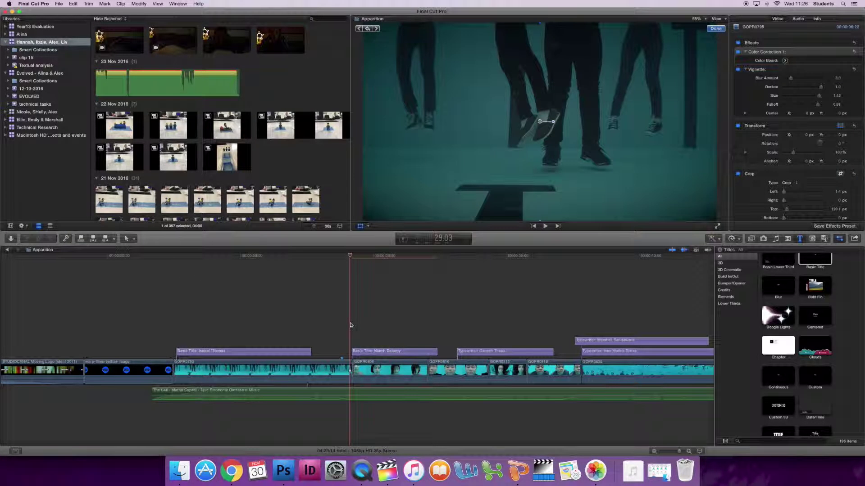
{"action": "key", "text": "space"}
- Replace the third Typewriter name title with a trimmed Basic Title showing the cast member's name
{"action": "left_click", "coordinate": [460, 351]}
{"action": "scroll", "coordinate": [366, 351], "scroll_direction": "right", "scroll_amount": 5}
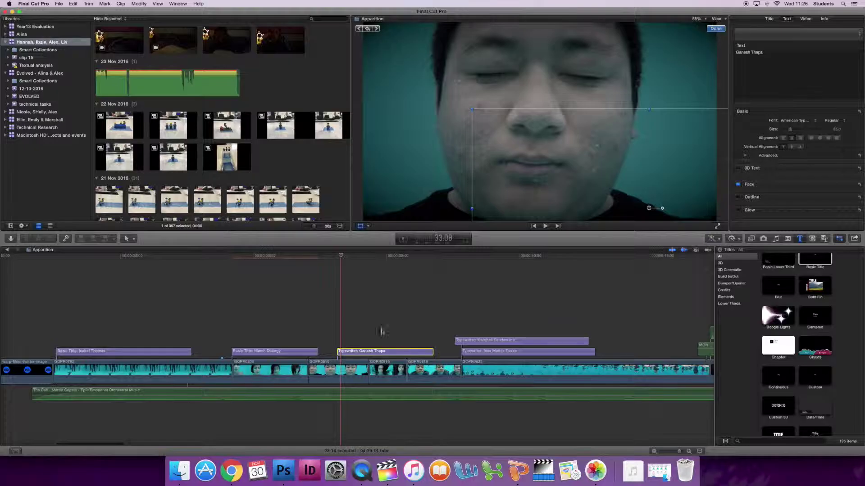
{"action": "key", "text": "ctrl+t"}
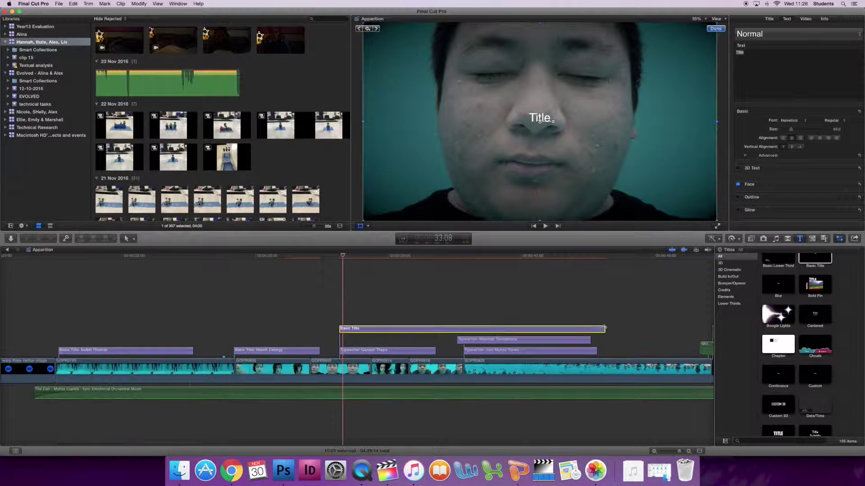
{"action": "left_click_drag", "start_coordinate": [606, 329], "coordinate": [434, 329]}
{"action": "left_click", "coordinate": [397, 350]}
{"action": "key", "text": "Delete"}
{"action": "double_click", "coordinate": [539, 118]}
{"action": "type", "text": "Ganesh"}
- Set the title font to SimSun, move it lower right, and check its video animation
{"action": "left_click", "coordinate": [793, 121]}
{"action": "scroll", "coordinate": [805, 118], "scroll_direction": "down", "scroll_amount": 15}
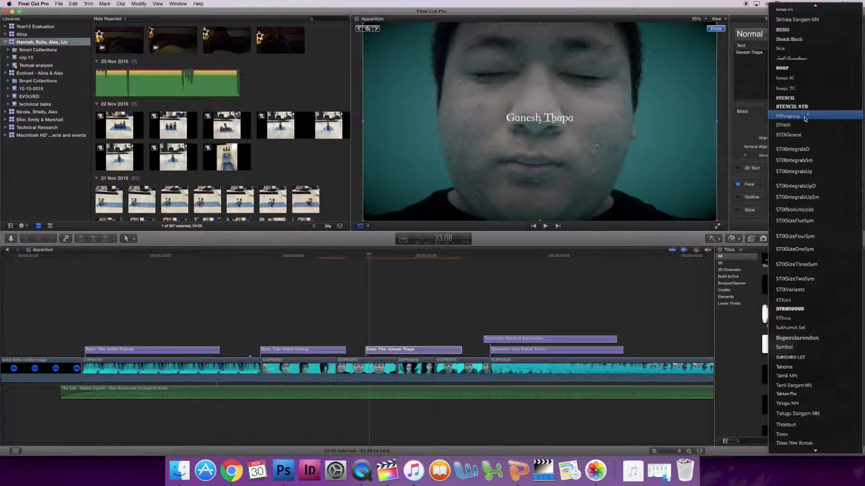
{"action": "scroll", "coordinate": [805, 118], "scroll_direction": "up", "scroll_amount": 3}
{"action": "left_click", "coordinate": [792, 64]}
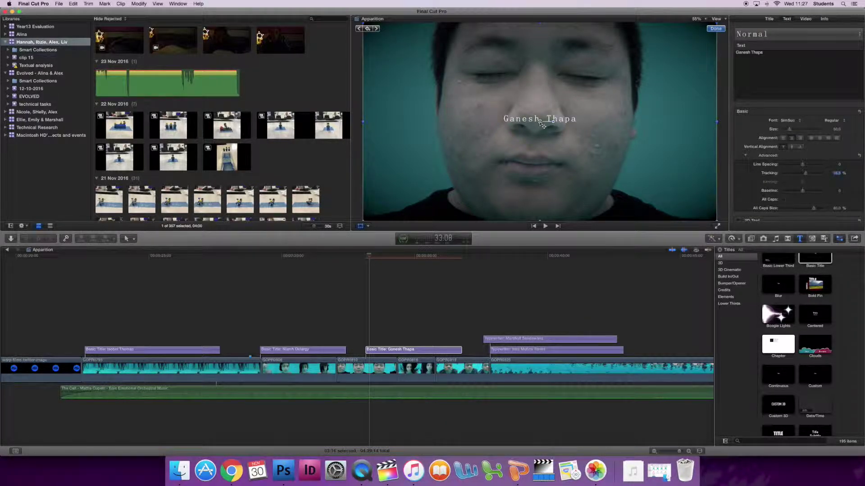
{"action": "left_click_drag", "start_coordinate": [626, 190], "coordinate": [751, 273]}
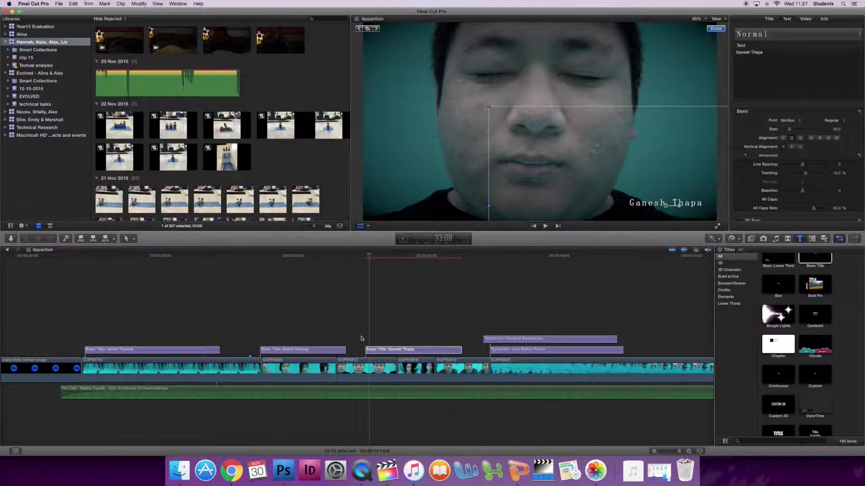
{"action": "right_click", "coordinate": [397, 350]}
{"action": "left_click", "coordinate": [419, 408]}
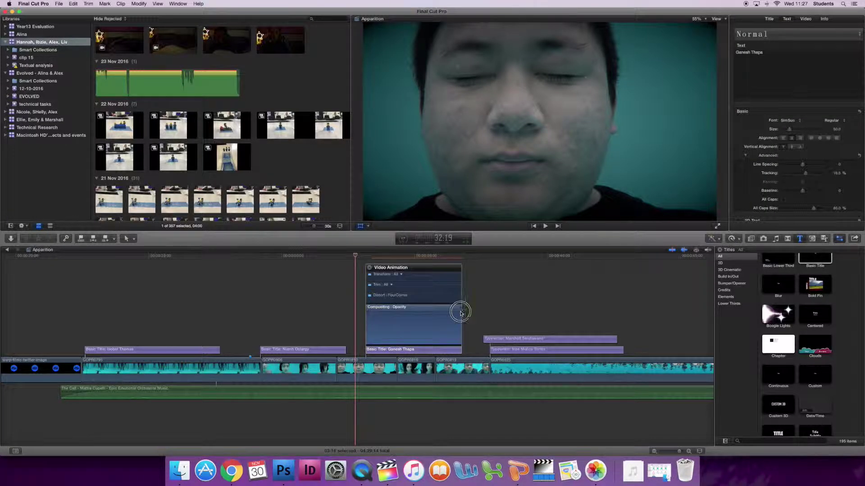
{"action": "left_click", "coordinate": [370, 268]}
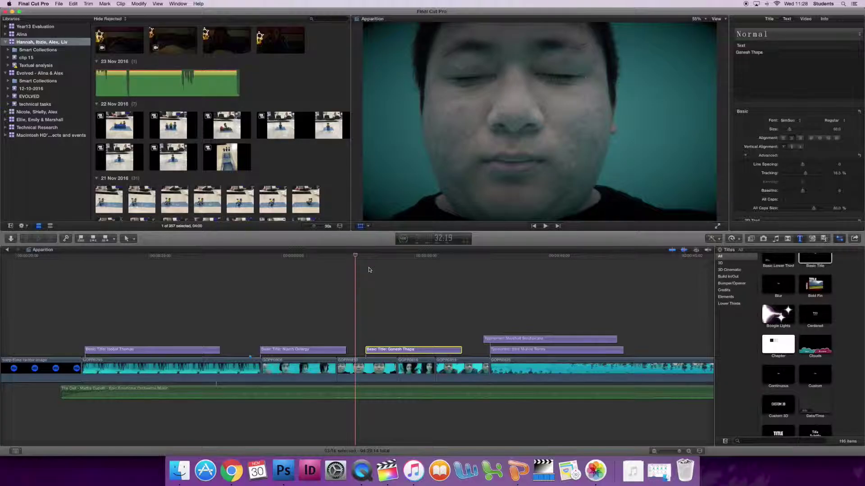
- Add a Basic Title above the GOPR0825 shot and shorten its end
{"action": "left_click", "coordinate": [440, 255]}
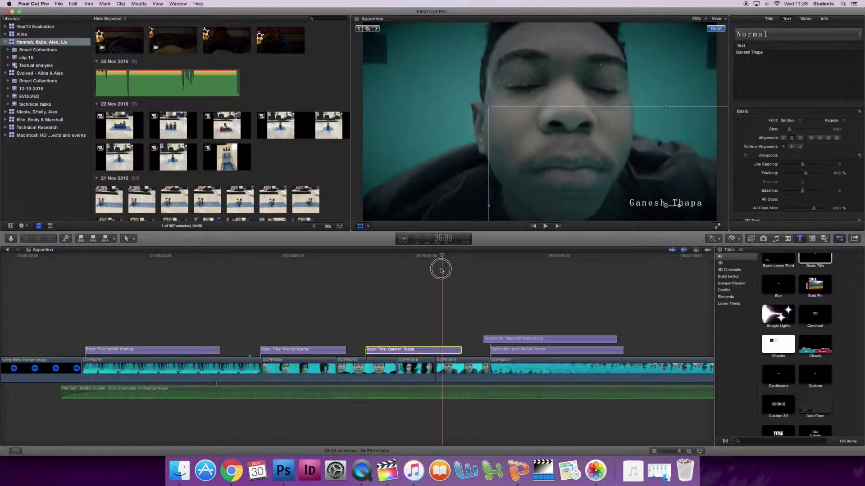
{"action": "right_click", "coordinate": [415, 349]}
{"action": "right_click", "coordinate": [367, 351]}
{"action": "scroll", "coordinate": [526, 343], "scroll_direction": "right", "scroll_amount": 2}
{"action": "scroll", "coordinate": [526, 344], "scroll_direction": "right", "scroll_amount": 3}
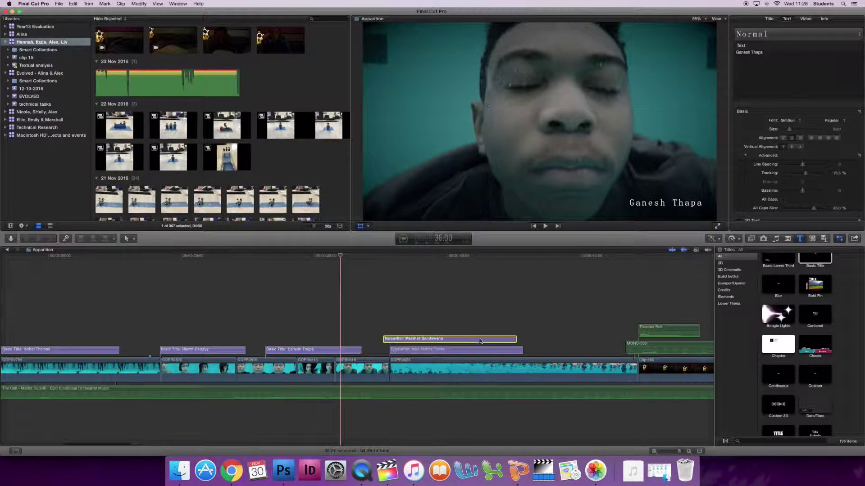
{"action": "left_click_drag", "start_coordinate": [809, 265], "coordinate": [396, 335]}
{"action": "left_click_drag", "start_coordinate": [658, 334], "coordinate": [543, 337]}
{"action": "left_click", "coordinate": [479, 349]}
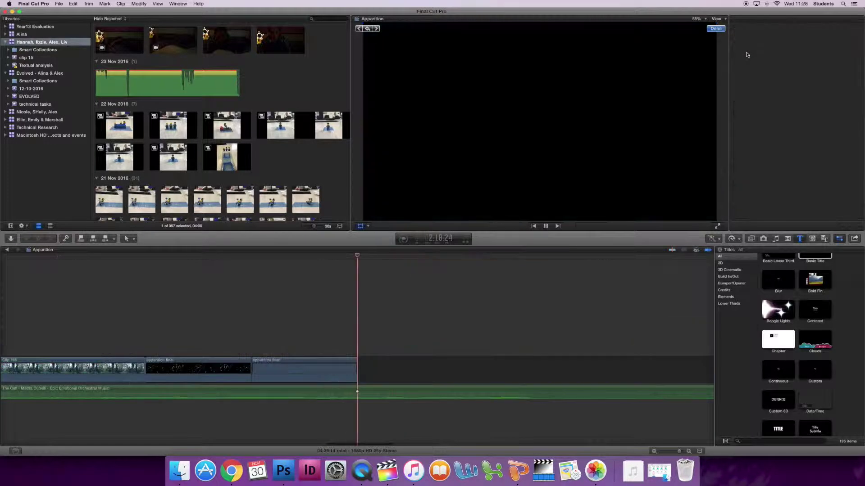
{"action": "scroll", "coordinate": [326, 309], "scroll_direction": "left", "scroll_amount": 10}
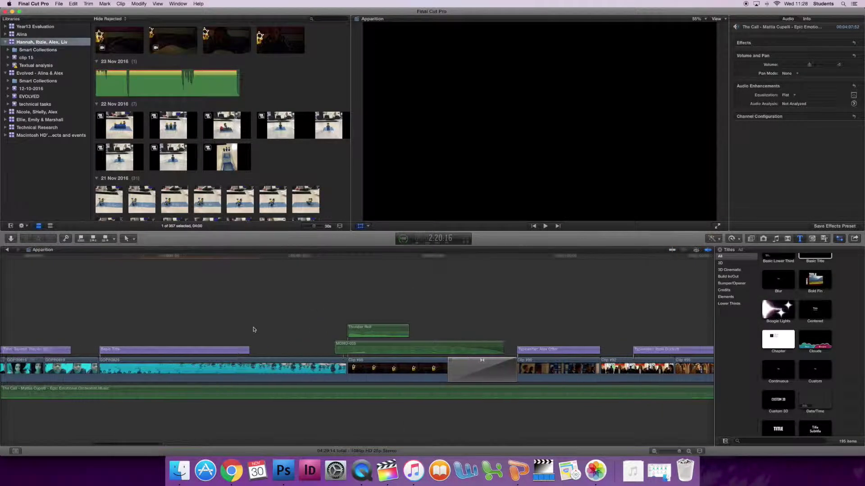
- Type the fourth cast member's name into the new Basic Title and set it to SimSun
{"action": "left_click", "coordinate": [205, 350]}
{"action": "left_click", "coordinate": [730, 55]}
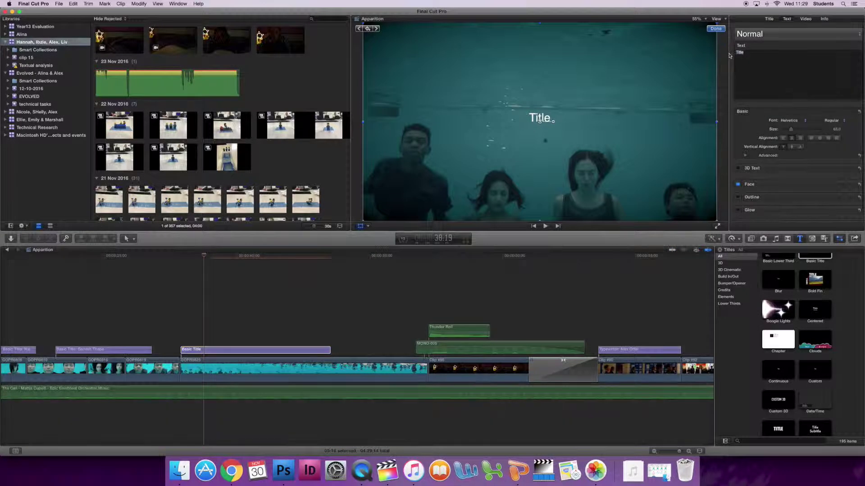
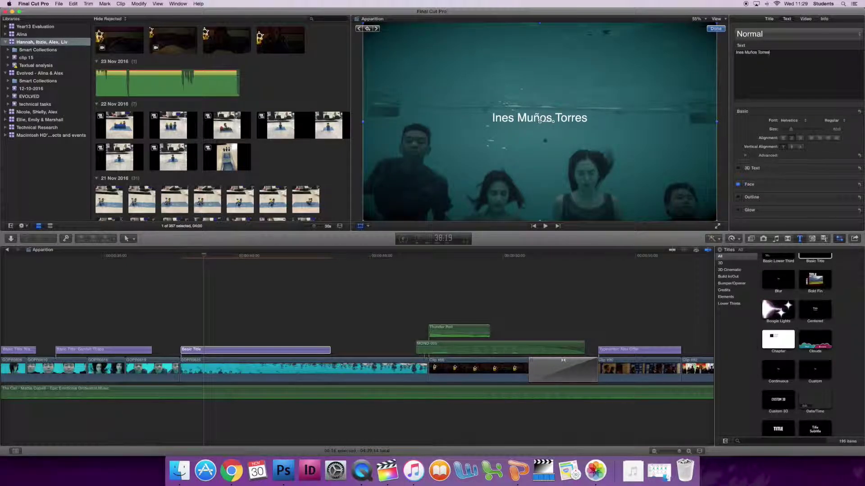
{"action": "left_click", "coordinate": [793, 121]}
{"action": "scroll", "coordinate": [800, 189], "scroll_direction": "down", "scroll_amount": 10}
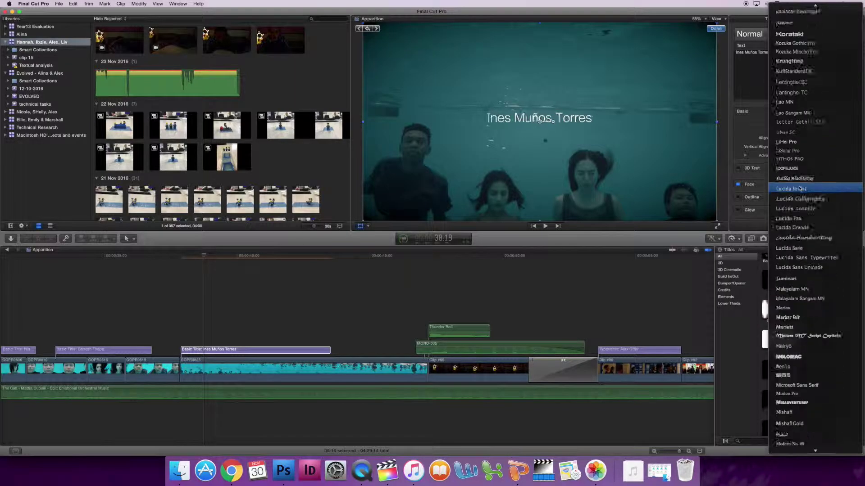
{"action": "scroll", "coordinate": [800, 188], "scroll_direction": "down", "scroll_amount": 10}
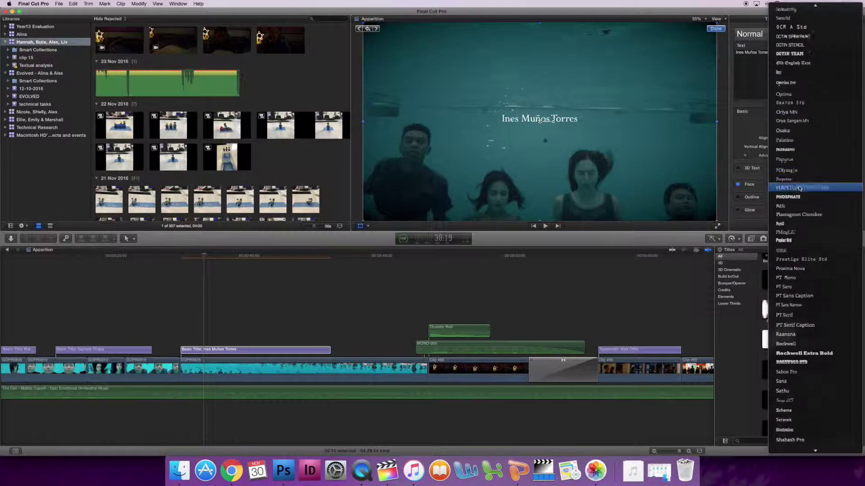
{"action": "left_click", "coordinate": [792, 340]}
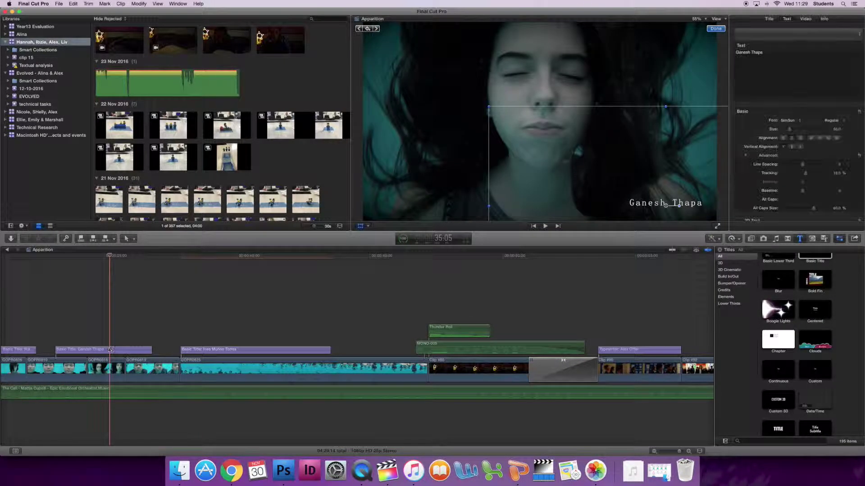
- Widen the name's tracking, move it lower right, and stack another Basic Title above it
{"action": "left_click", "coordinate": [232, 339]}
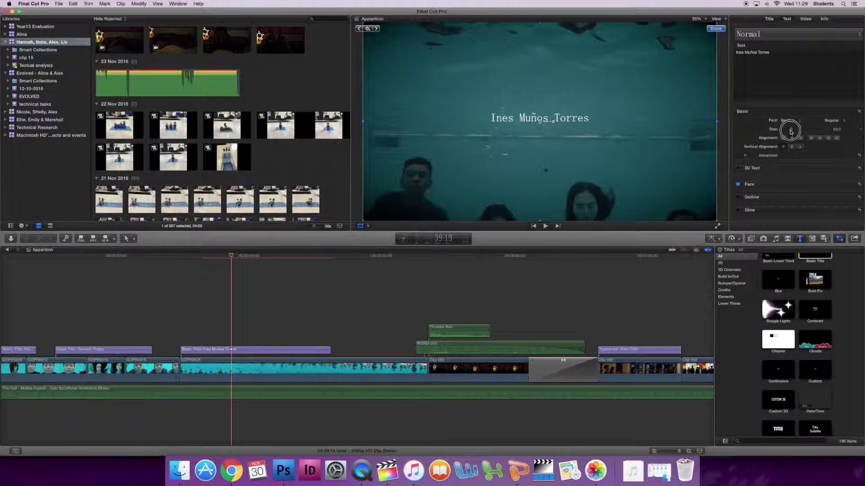
{"action": "left_click", "coordinate": [760, 157]}
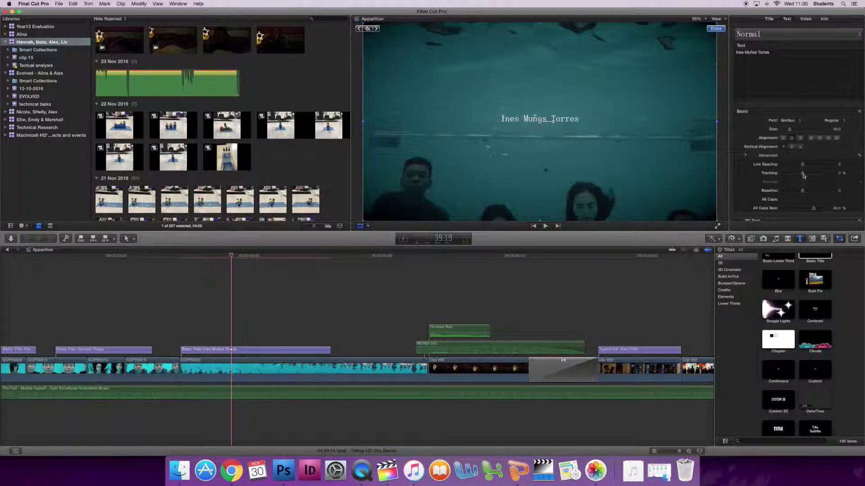
{"action": "left_click", "coordinate": [837, 174]}
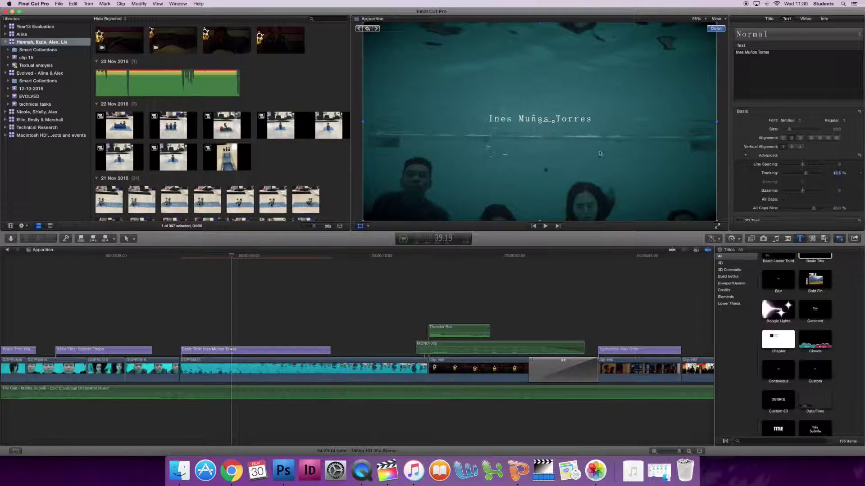
{"action": "left_click_drag", "start_coordinate": [540, 121], "coordinate": [658, 208]}
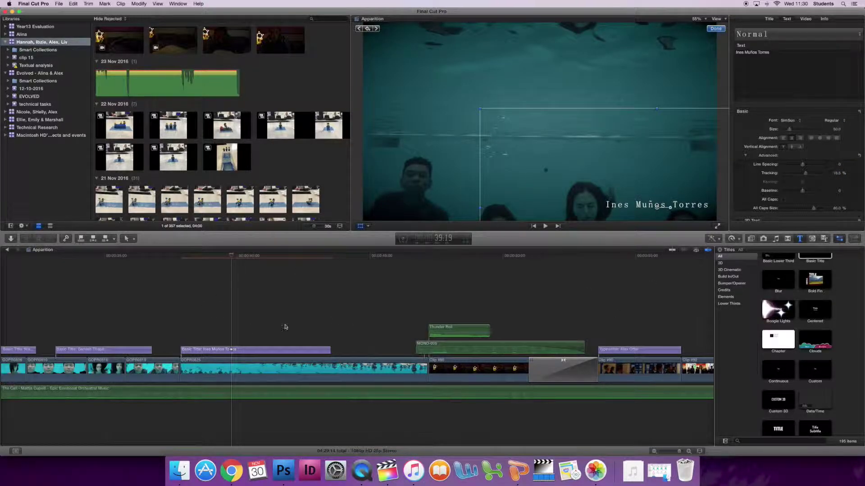
{"action": "left_click_drag", "start_coordinate": [815, 255], "coordinate": [185, 337]}
{"action": "left_click", "coordinate": [236, 327]}
- Trim the stacked Basic Title to match the one below and set its font to SimSun
{"action": "left_click_drag", "start_coordinate": [408, 339], "coordinate": [334, 341]}
{"action": "left_click", "coordinate": [205, 338]}
{"action": "left_click", "coordinate": [743, 52]}
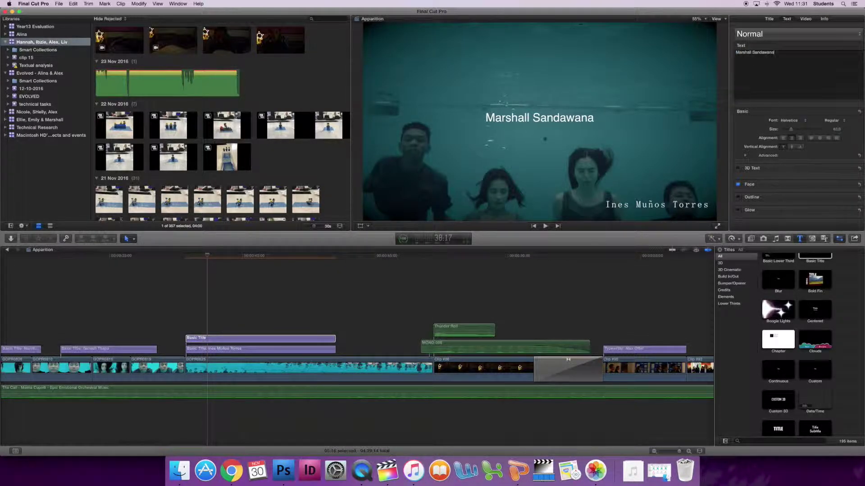
{"action": "left_click", "coordinate": [797, 121]}
{"action": "scroll", "coordinate": [782, 257], "scroll_direction": "down", "scroll_amount": 15}
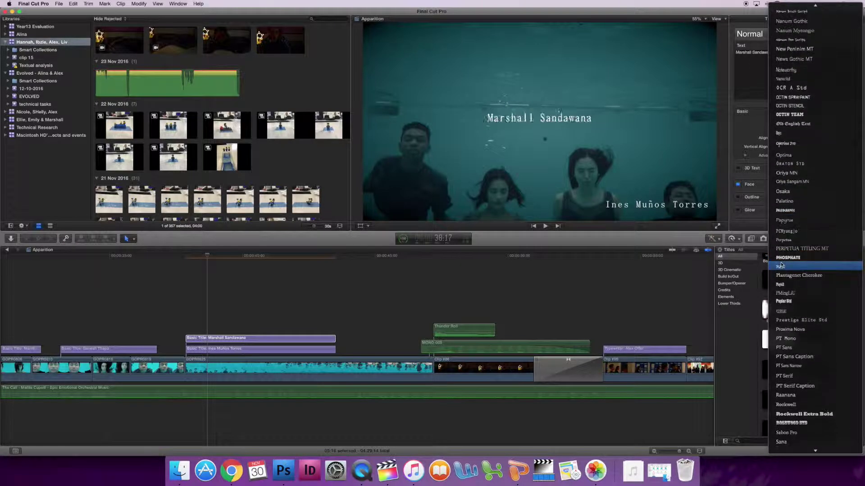
{"action": "scroll", "coordinate": [781, 266], "scroll_direction": "down", "scroll_amount": 5}
{"action": "left_click", "coordinate": [782, 349]}
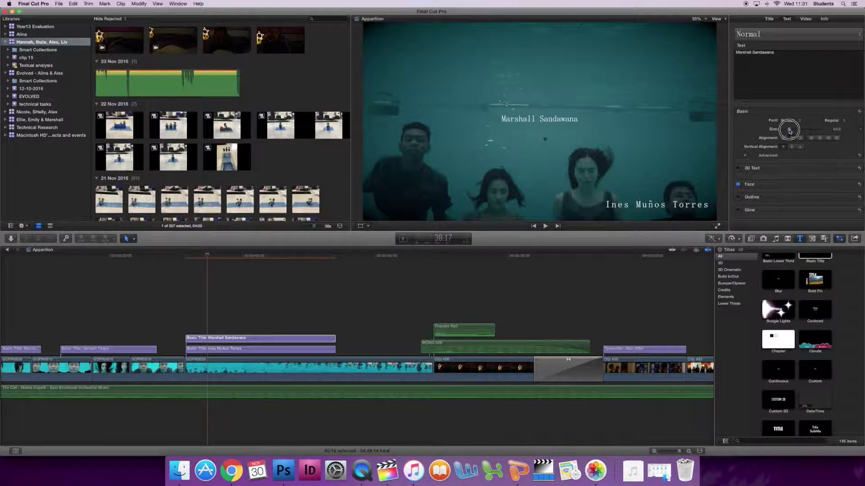
- Adjust the second name's size and tracking and move it to the lower left
{"action": "left_click", "coordinate": [310, 350]}
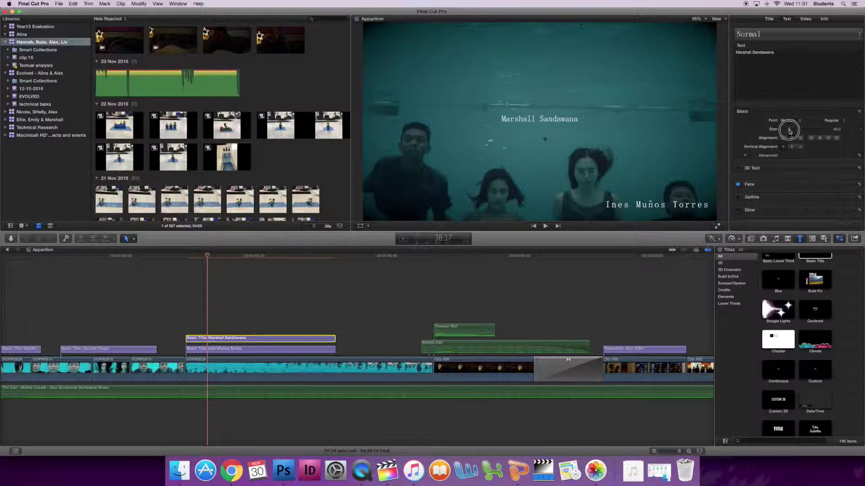
{"action": "left_click", "coordinate": [837, 130]}
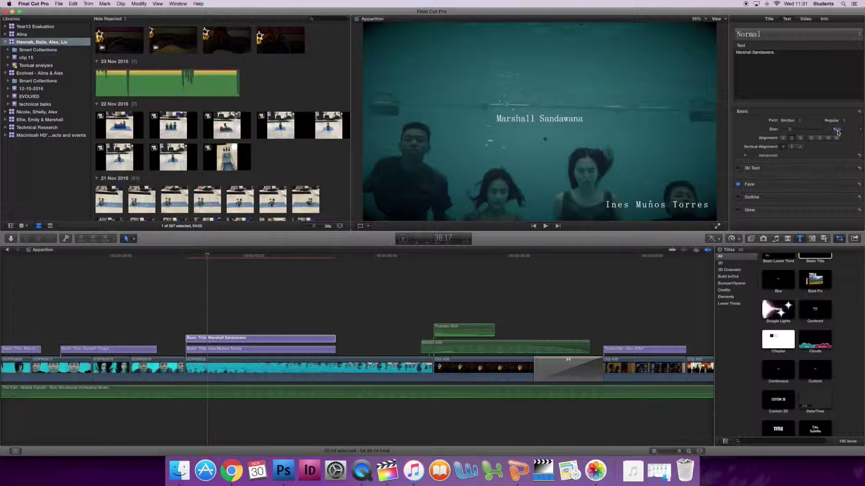
{"action": "left_click", "coordinate": [745, 155]}
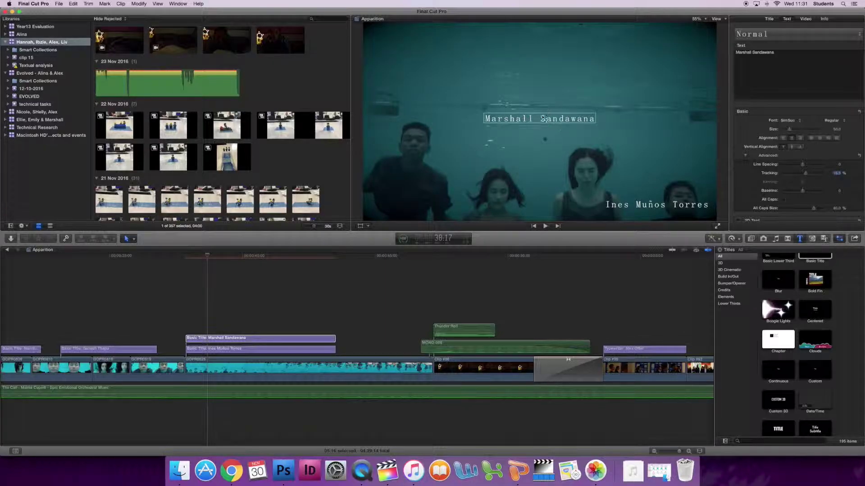
{"action": "left_click", "coordinate": [259, 314]}
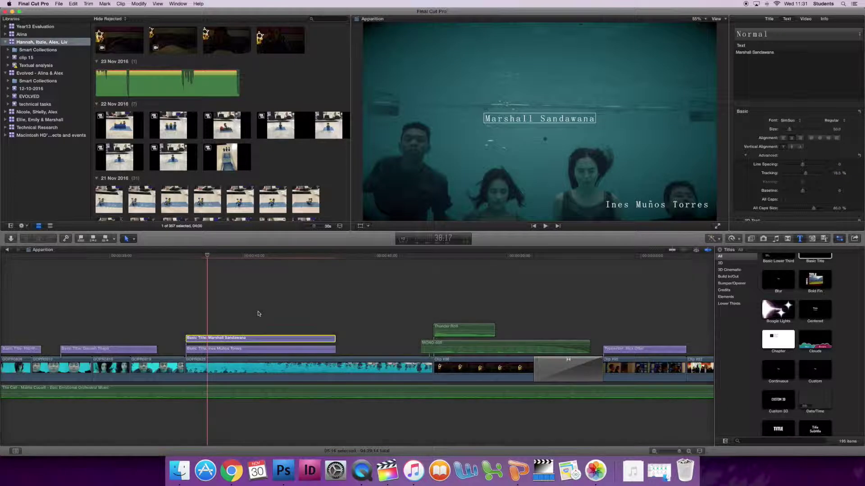
{"action": "left_click", "coordinate": [360, 226]}
{"action": "left_click_drag", "start_coordinate": [539, 123], "coordinate": [428, 208]}
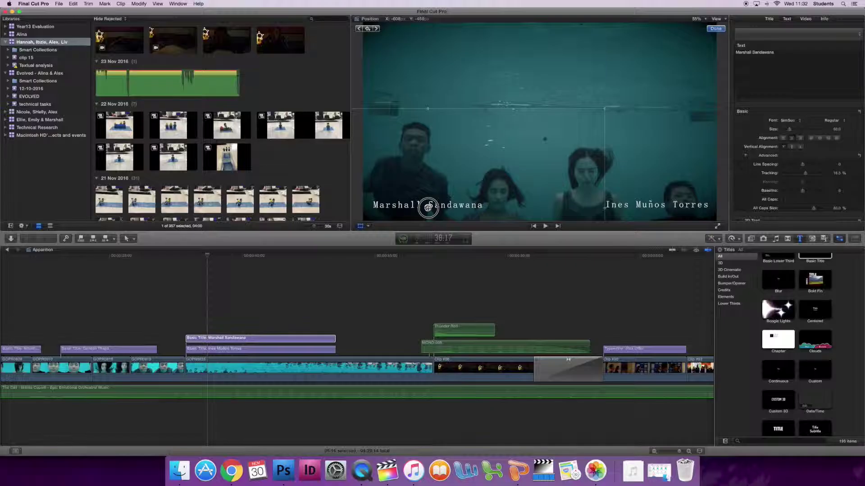
- Add opacity fades to both stacked name titles and play them back
{"action": "right_click", "coordinate": [218, 340]}
{"action": "left_click", "coordinate": [255, 397]}
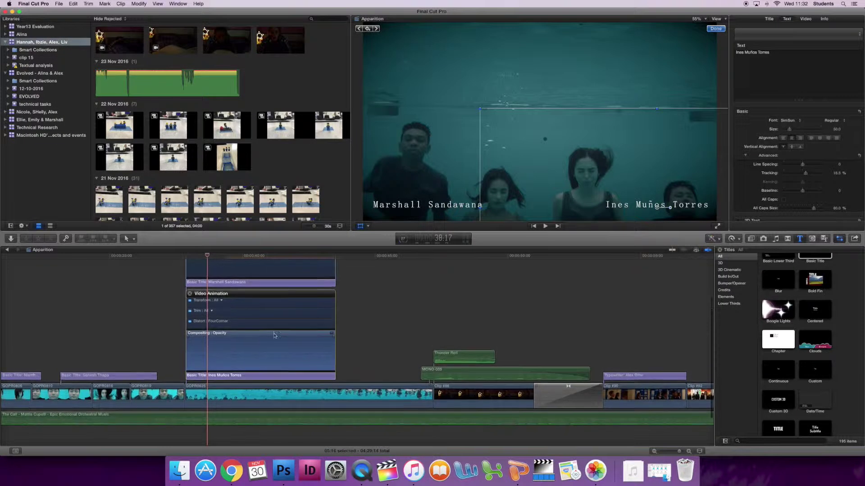
{"action": "mouse_move", "coordinate": [310, 276]}
{"action": "left_mouse_down"}
{"action": "mouse_move", "coordinate": [323, 278]}
{"action": "mouse_move", "coordinate": [311, 276]}
{"action": "left_mouse_up"}
{"action": "left_click_drag", "start_coordinate": [327, 368], "coordinate": [329, 369]}
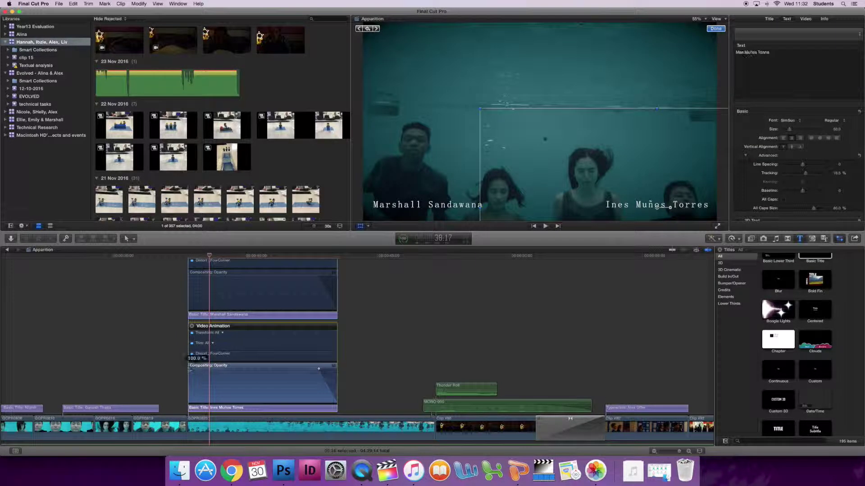
{"action": "left_click_drag", "start_coordinate": [190, 276], "coordinate": [202, 278]}
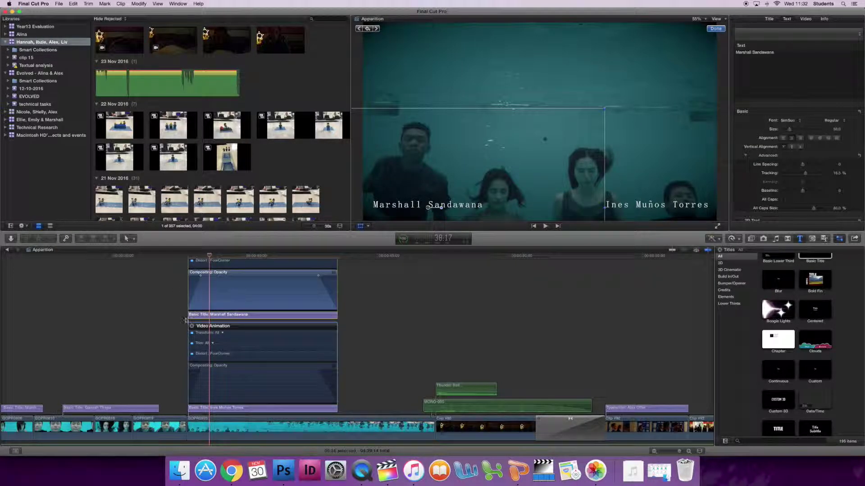
{"action": "key", "text": "ctrl+v"}
{"action": "left_click", "coordinate": [180, 356]}
{"action": "key", "text": "space"}
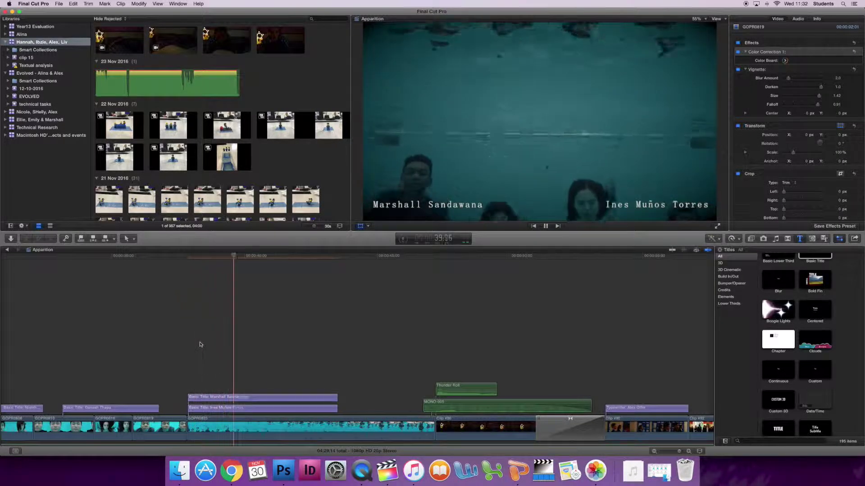
- Drop a Basic Title over the typewriter cast credit, shorten it, and delete the typewriter credit
{"action": "scroll", "coordinate": [377, 366], "scroll_direction": "right", "scroll_amount": 10}
{"action": "key", "text": "space"}
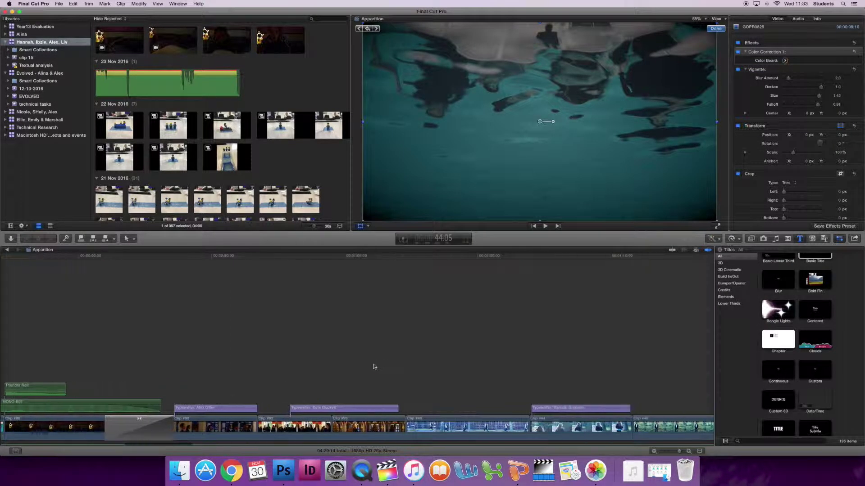
{"action": "scroll", "coordinate": [797, 315], "scroll_direction": "up", "scroll_amount": 2}
{"action": "left_click_drag", "start_coordinate": [815, 295], "coordinate": [179, 396]}
{"action": "left_click_drag", "start_coordinate": [440, 396], "coordinate": [263, 396]}
{"action": "left_click", "coordinate": [238, 408]}
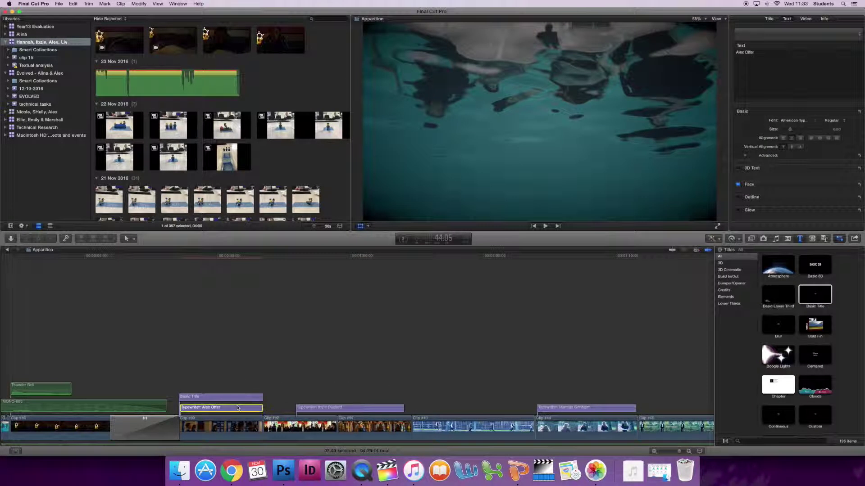
{"action": "key", "text": "Delete"}
- Set the new title's font to SimSun and reveal the advanced spacing settings
{"action": "left_click", "coordinate": [743, 51]}
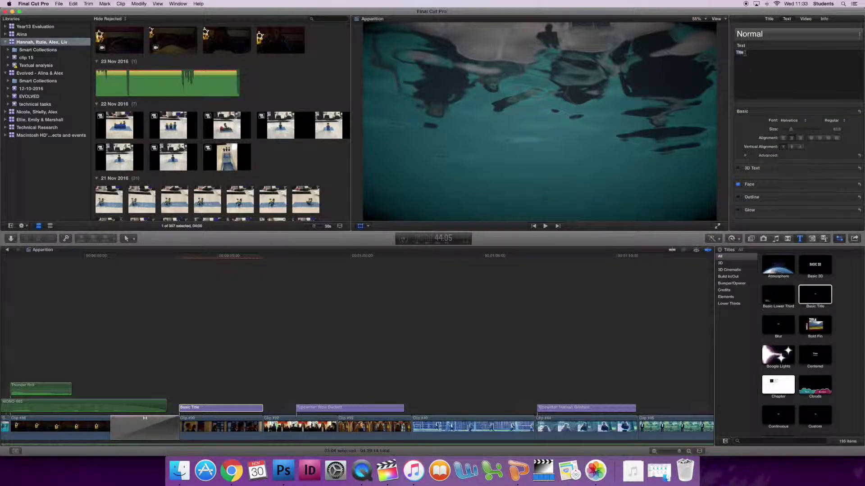
{"action": "left_click", "coordinate": [790, 121]}
{"action": "scroll", "coordinate": [809, 266], "scroll_direction": "down", "scroll_amount": 10}
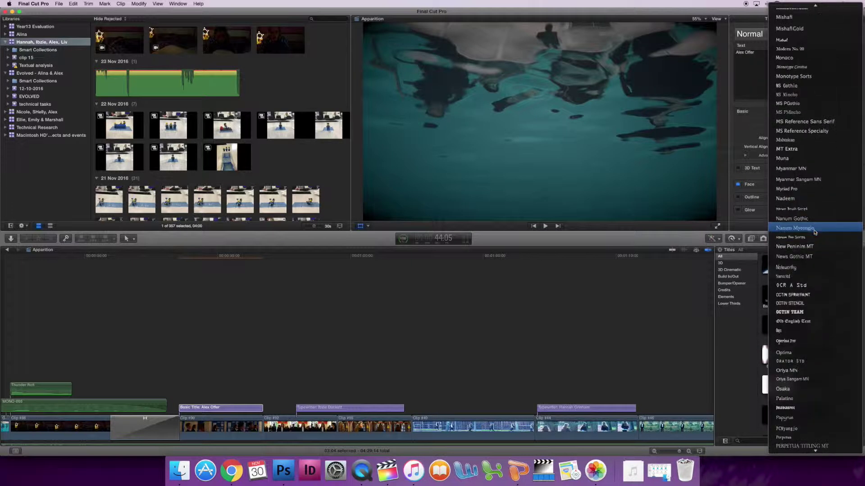
{"action": "left_click", "coordinate": [806, 284]}
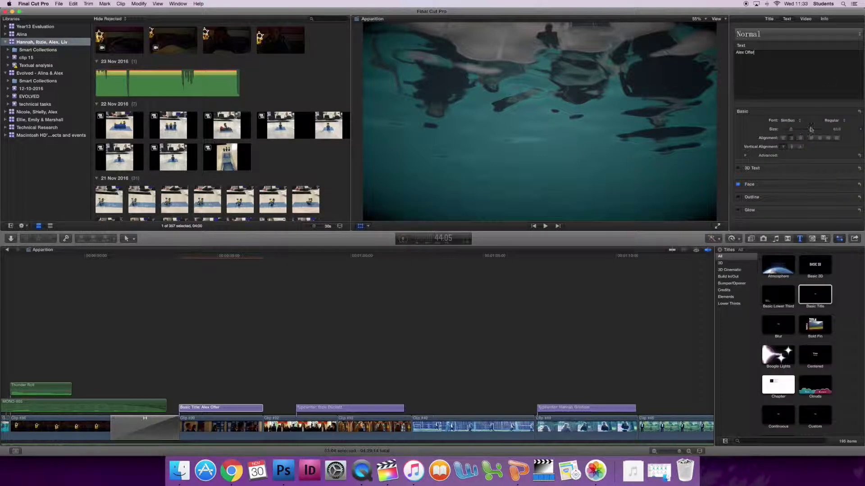
{"action": "left_click", "coordinate": [784, 157]}
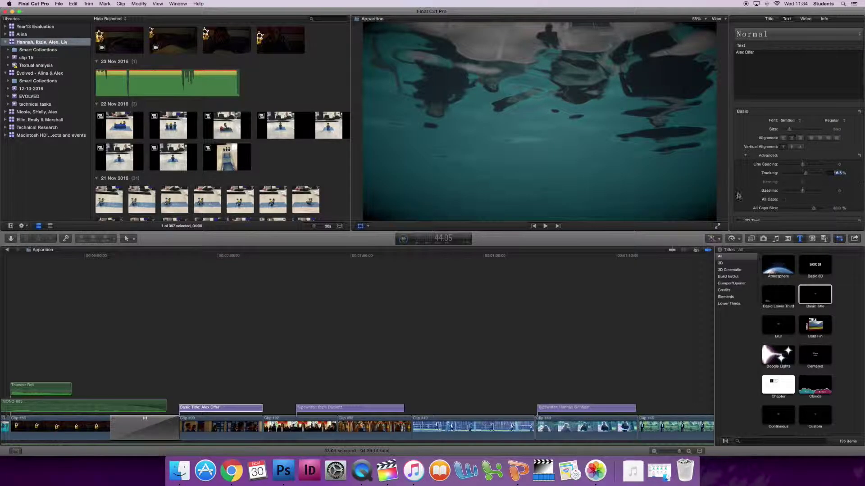
- Move the cast name to the lower left and show the title's opacity animation
{"action": "left_click", "coordinate": [206, 397]}
{"action": "left_click_drag", "start_coordinate": [535, 129], "coordinate": [406, 210]}
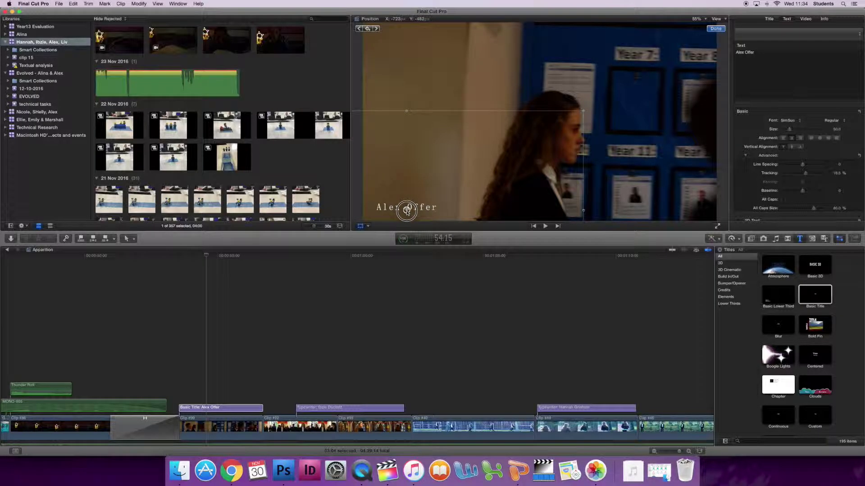
{"action": "right_click", "coordinate": [255, 407]}
{"action": "left_click", "coordinate": [273, 418]}
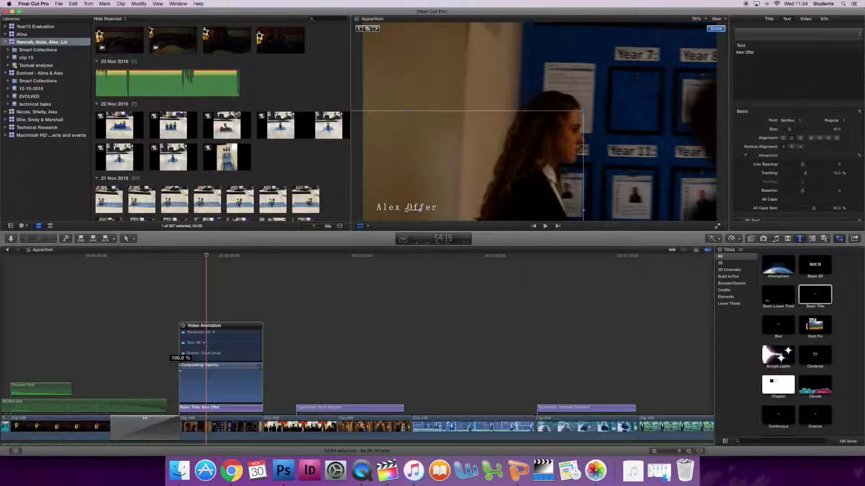
- Add another Basic Title over the next typewriter credit, trim it to length, and clear its placeholder text
{"action": "left_click", "coordinate": [303, 403]}
{"action": "left_click_drag", "start_coordinate": [814, 295], "coordinate": [297, 402]}
{"action": "left_click_drag", "start_coordinate": [560, 401], "coordinate": [382, 408]}
{"action": "double_click", "coordinate": [540, 118]}
{"action": "key", "text": "BackSpace"}
- Set the third cast name to SimSun at size 60 with wider tracking
{"action": "left_click", "coordinate": [803, 121]}
{"action": "scroll", "coordinate": [847, 135], "scroll_direction": "down", "scroll_amount": 5}
{"action": "left_click", "coordinate": [853, 127]}
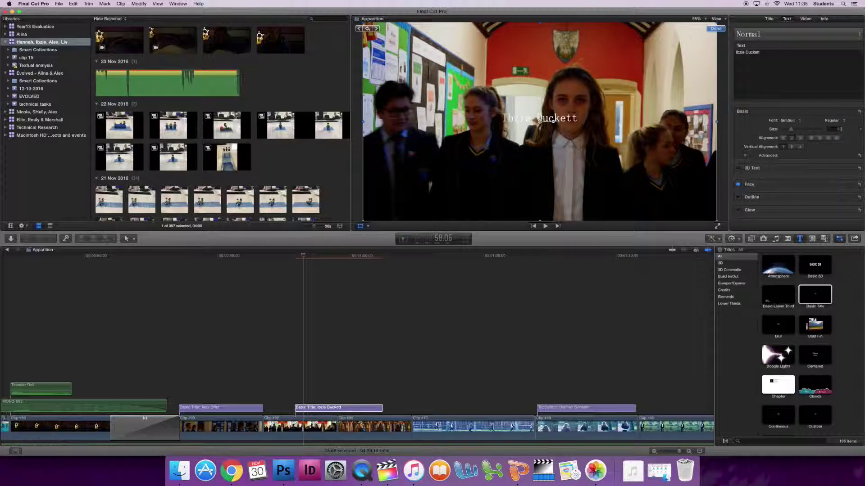
{"action": "left_click", "coordinate": [847, 155]}
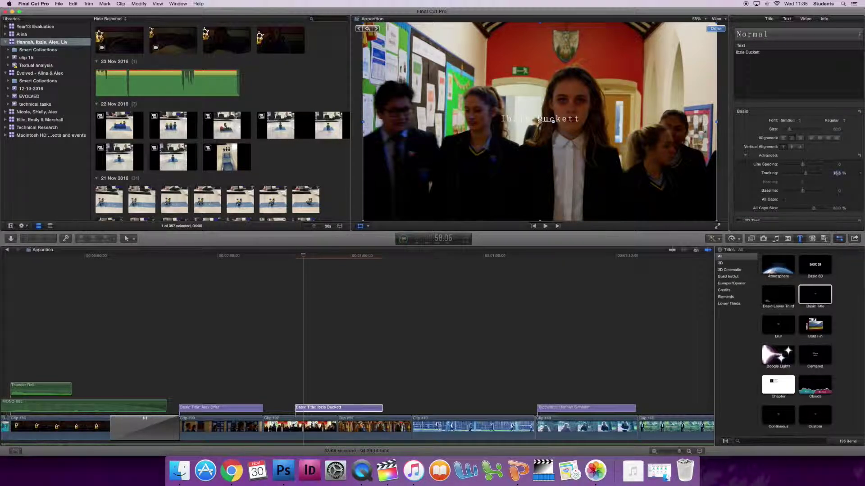
- Move the cast name to the lower-right corner and show its opacity animation
{"action": "left_click_drag", "start_coordinate": [542, 126], "coordinate": [660, 210]}
{"action": "right_click", "coordinate": [332, 407]}
{"action": "left_click", "coordinate": [356, 435]}
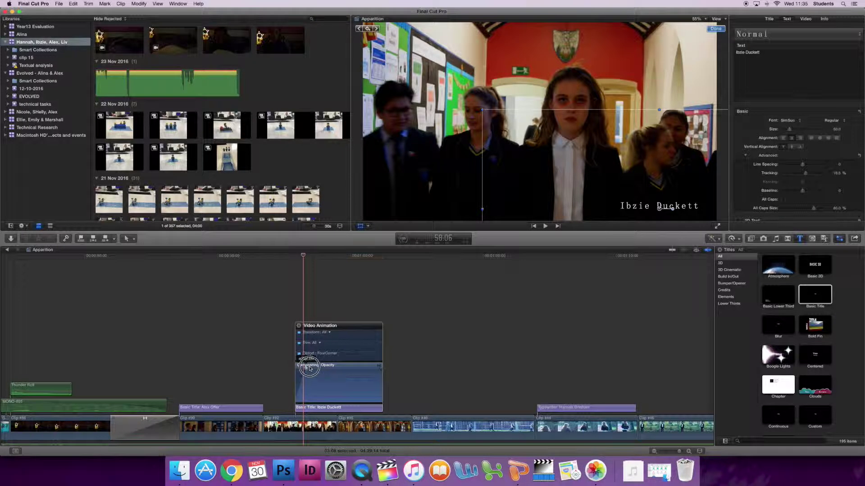
- Delete the following typewriter credit
{"action": "scroll", "coordinate": [347, 332], "scroll_direction": "right", "scroll_amount": 10}
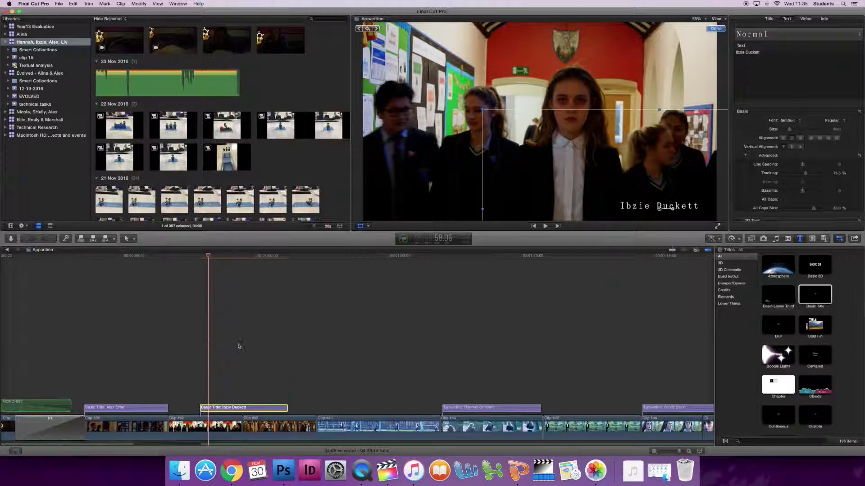
{"action": "left_click", "coordinate": [293, 408]}
{"action": "key", "text": "Delete"}
- Add a Basic Title with Control-T, shorten it, and start typing the cast name
{"action": "left_click", "coordinate": [274, 396]}
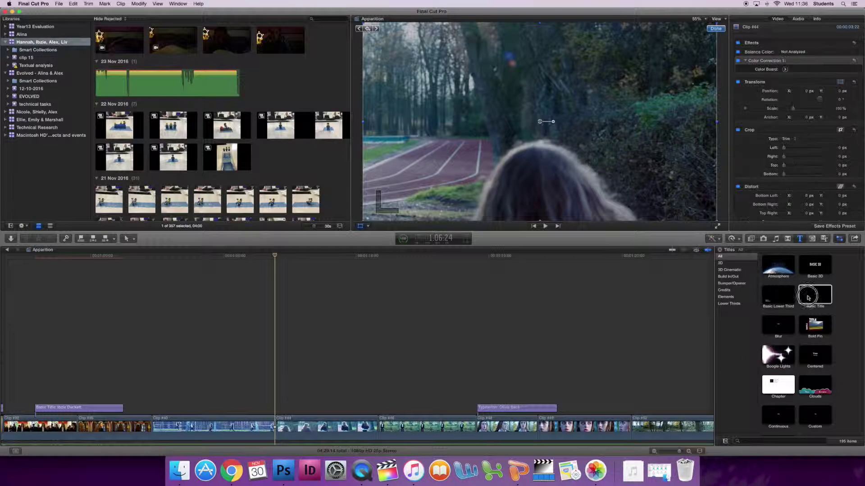
{"action": "key", "text": "ctrl+t"}
{"action": "left_click_drag", "start_coordinate": [541, 405], "coordinate": [377, 405]}
{"action": "left_click", "coordinate": [301, 409]}
{"action": "double_click", "coordinate": [300, 408]}
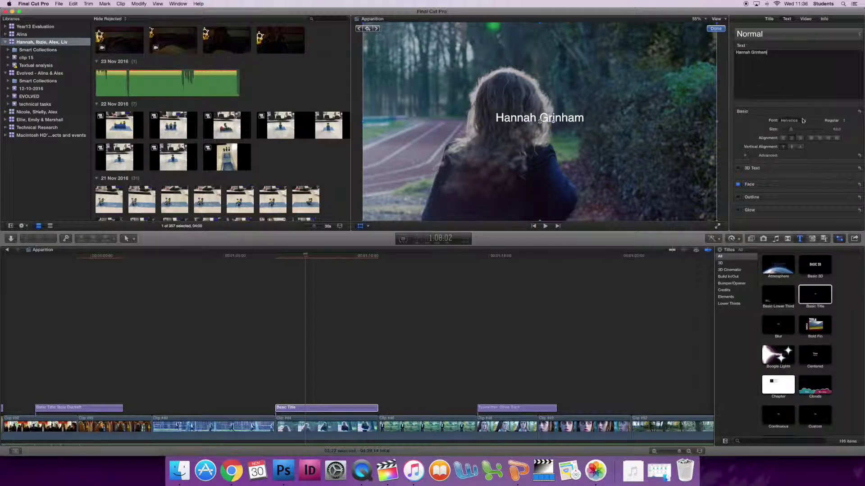
- Style the title in SimSun at a smaller size with wider letter tracking
{"action": "left_click", "coordinate": [803, 120]}
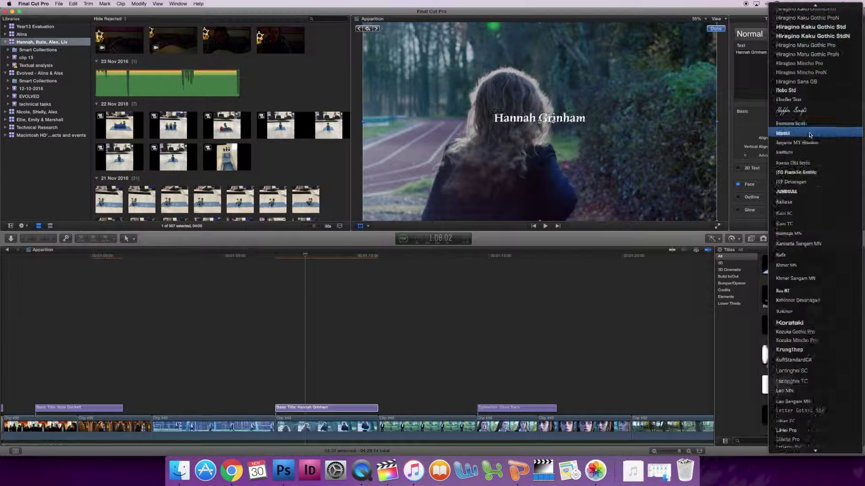
{"action": "scroll", "coordinate": [810, 135], "scroll_direction": "down", "scroll_amount": 15}
{"action": "scroll", "coordinate": [809, 135], "scroll_direction": "down", "scroll_amount": 5}
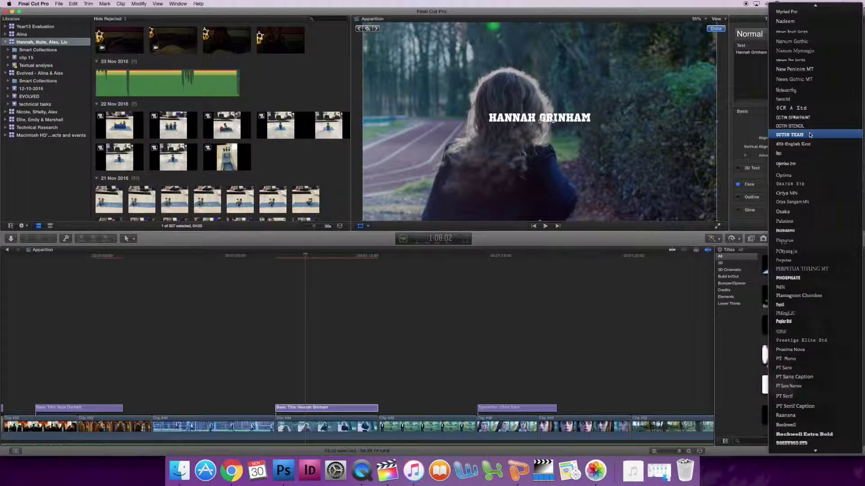
{"action": "scroll", "coordinate": [792, 306], "scroll_direction": "down", "scroll_amount": 8}
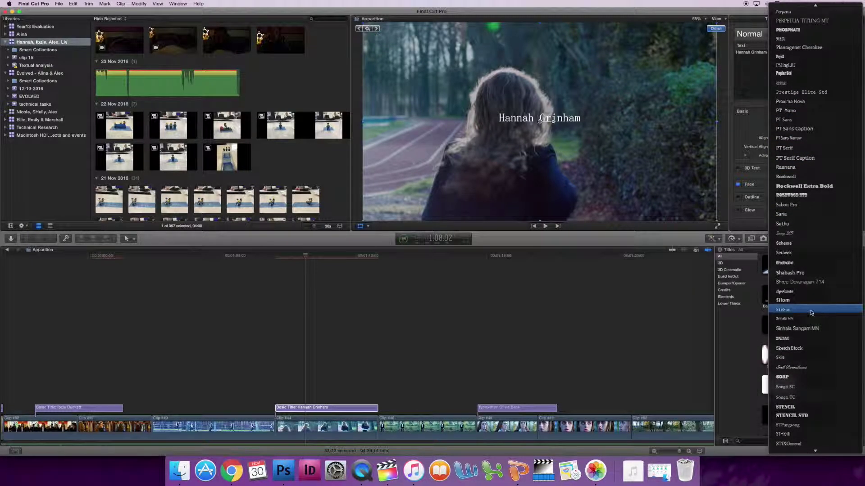
{"action": "left_click", "coordinate": [791, 305]}
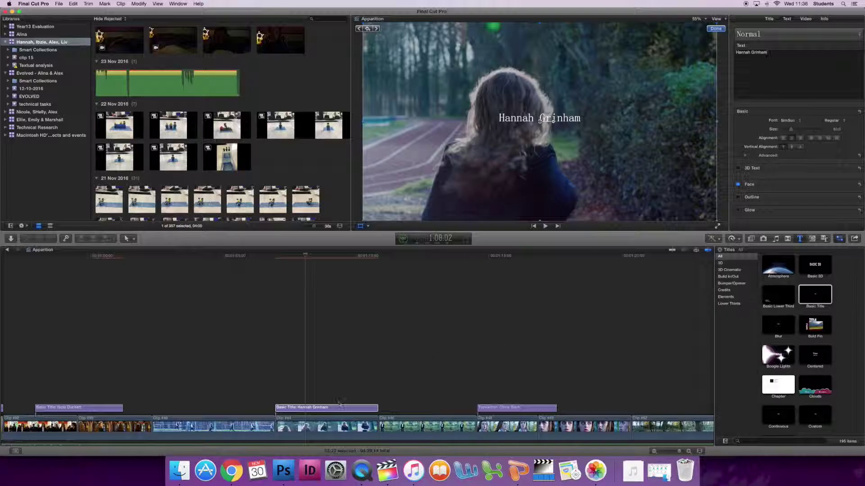
{"action": "left_click", "coordinate": [305, 411]}
{"action": "left_click", "coordinate": [789, 120]}
{"action": "left_click", "coordinate": [789, 120]}
{"action": "left_click", "coordinate": [833, 120]}
{"action": "left_click", "coordinate": [837, 130]}
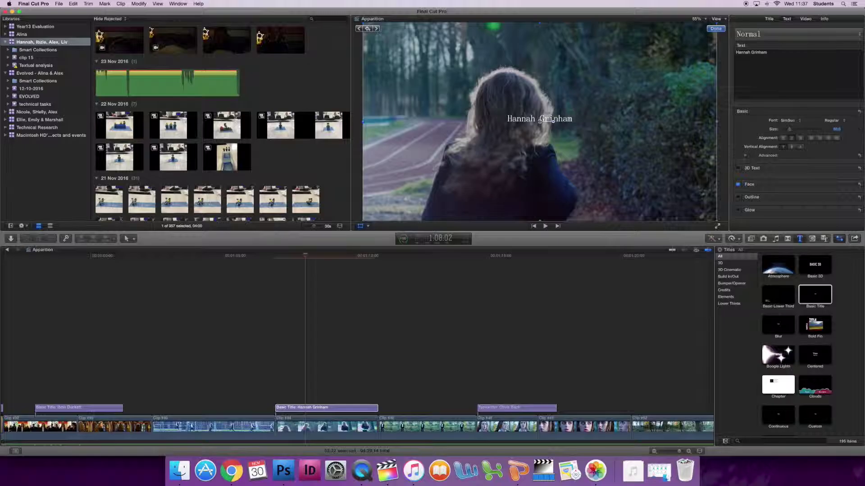
{"action": "left_click", "coordinate": [745, 155]}
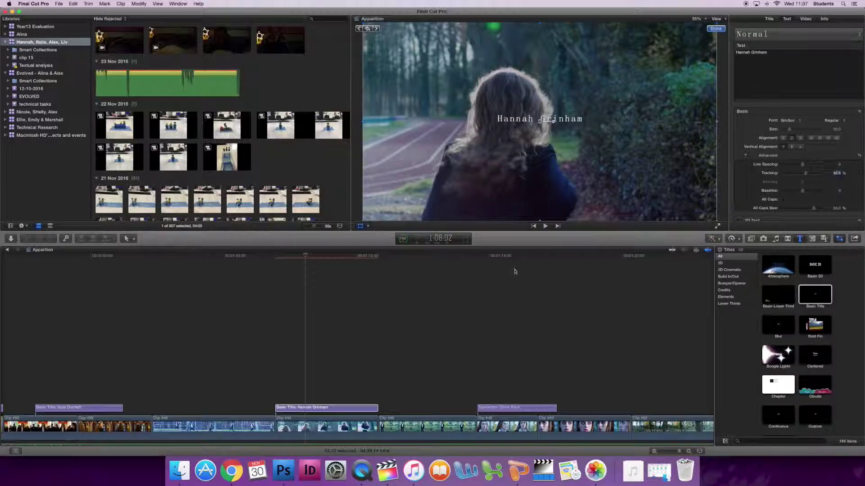
{"action": "left_click_drag", "start_coordinate": [541, 120], "coordinate": [431, 203]}
- Place the title lower left, add an opacity fade-in, and select the Typewriter title clip
{"action": "left_click", "coordinate": [298, 342]}
{"action": "right_click", "coordinate": [319, 408]}
{"action": "left_click", "coordinate": [342, 404]}
{"action": "left_click_drag", "start_coordinate": [277, 371], "coordinate": [291, 369]}
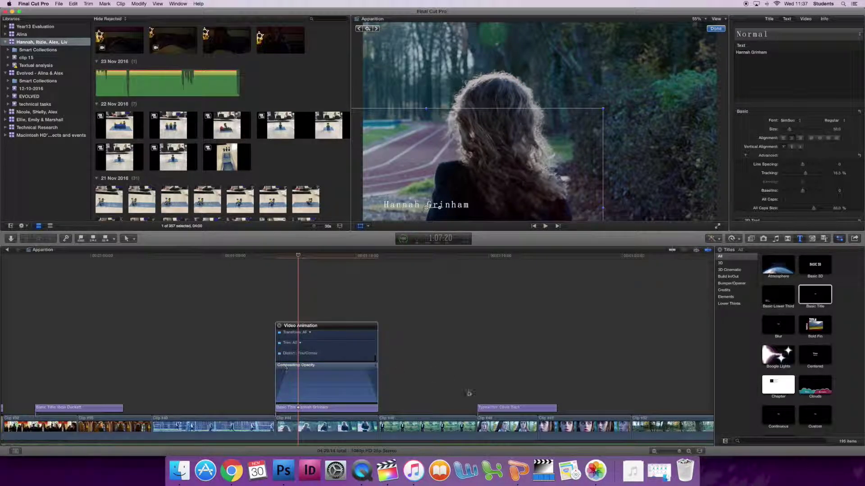
{"action": "left_click", "coordinate": [280, 325]}
{"action": "scroll", "coordinate": [440, 373], "scroll_direction": "right", "scroll_amount": 8}
{"action": "left_click", "coordinate": [324, 407]}
- Delete the Typewriter title and add a trimmed Basic Title on the next shot with Control-T
{"action": "key", "text": "Delete"}
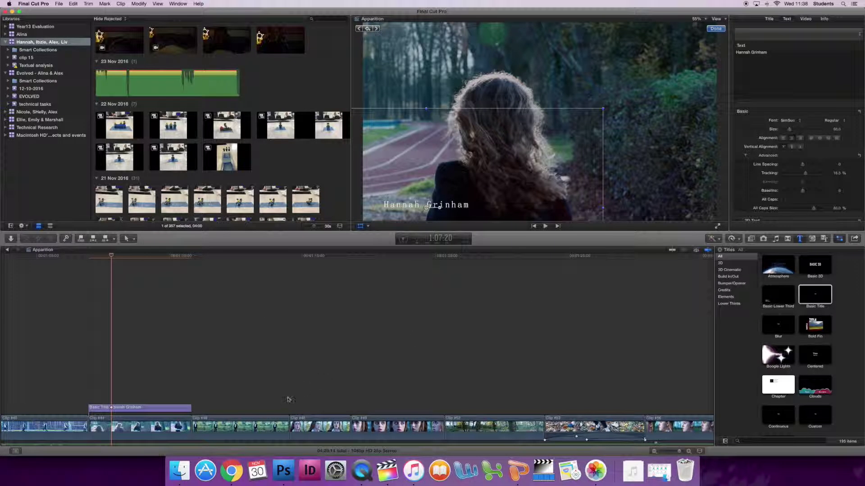
{"action": "left_click", "coordinate": [289, 402]}
{"action": "key", "text": "ctrl+t"}
{"action": "left_click_drag", "start_coordinate": [558, 408], "coordinate": [372, 411]}
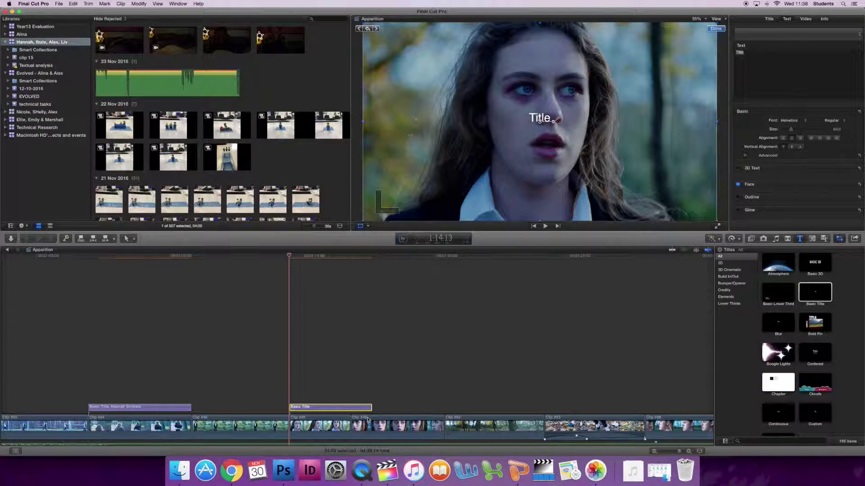
{"action": "key", "text": "ctrl+v"}
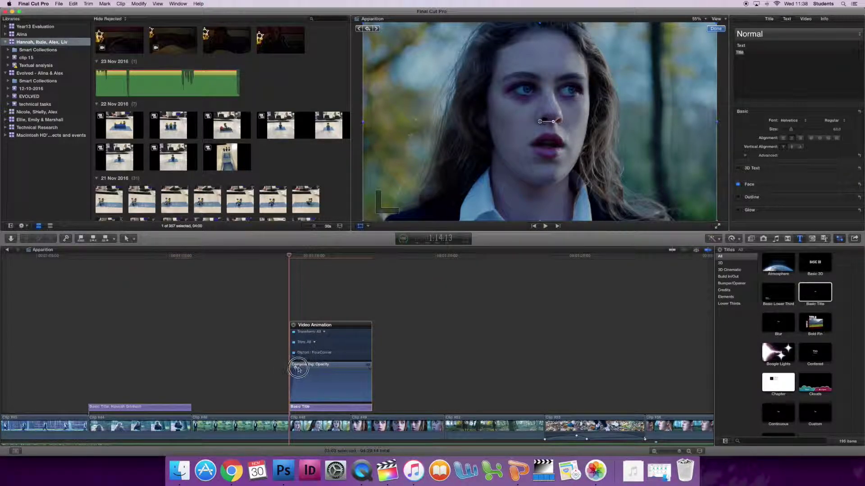
{"action": "left_click_drag", "start_coordinate": [370, 408], "coordinate": [379, 408]}
{"action": "key", "text": "ctrl+v"}
{"action": "left_click", "coordinate": [324, 407]}
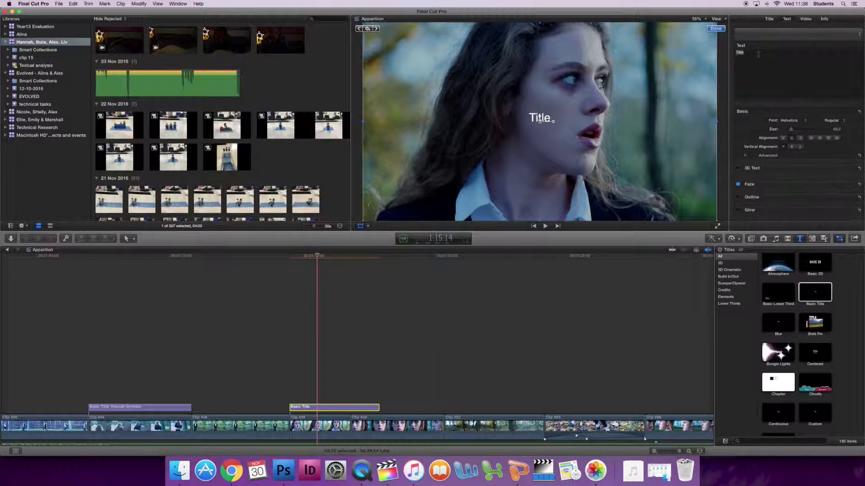
- Apply SimSun with wider tracking to the second cast-name title and play back the edit
{"action": "left_click", "coordinate": [797, 120]}
{"action": "scroll", "coordinate": [807, 171], "scroll_direction": "down", "scroll_amount": 10}
{"action": "left_click", "coordinate": [806, 175]}
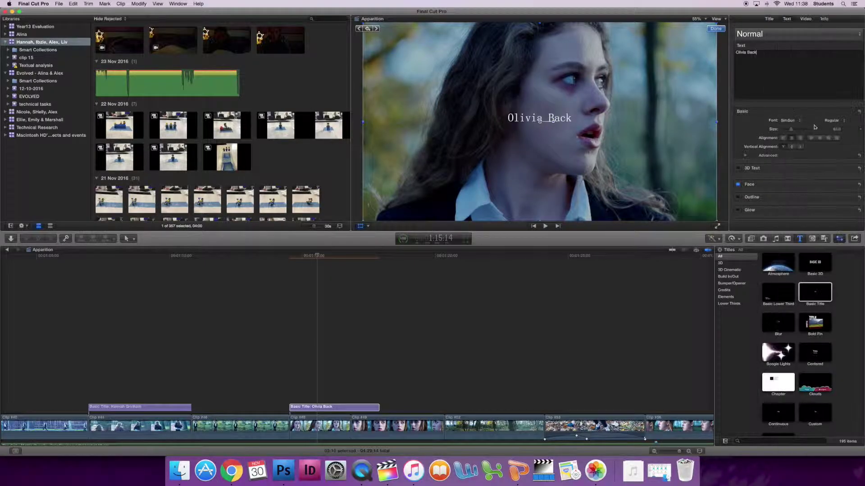
{"action": "left_click", "coordinate": [746, 156]}
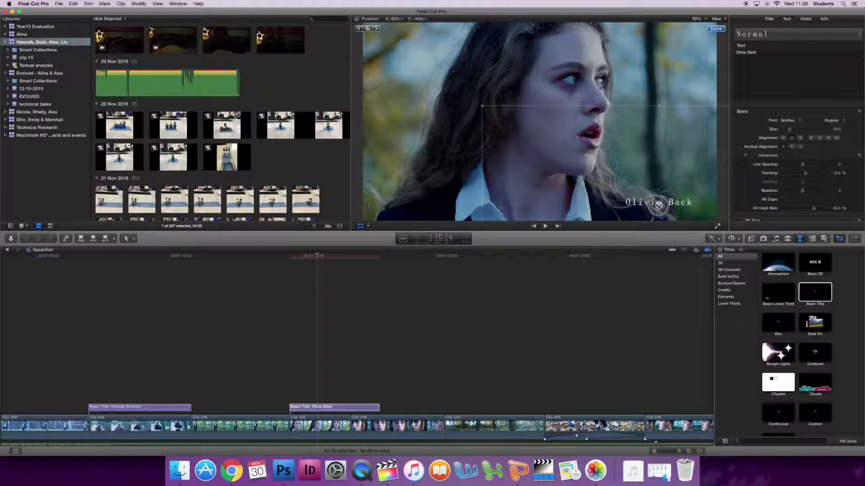
{"action": "left_click", "coordinate": [270, 396]}
{"action": "key", "text": "space"}
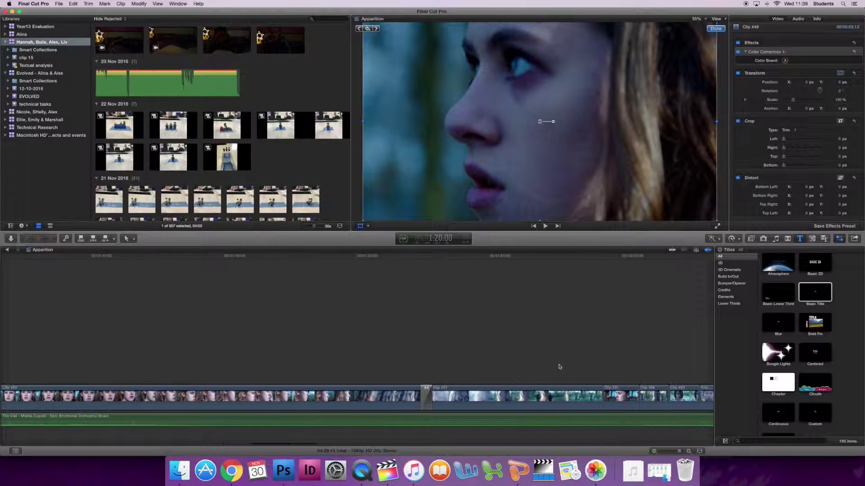
- Delete the old apparition clips and add a trimmed Basic Title above the last shot
{"action": "left_click", "coordinate": [460, 394]}
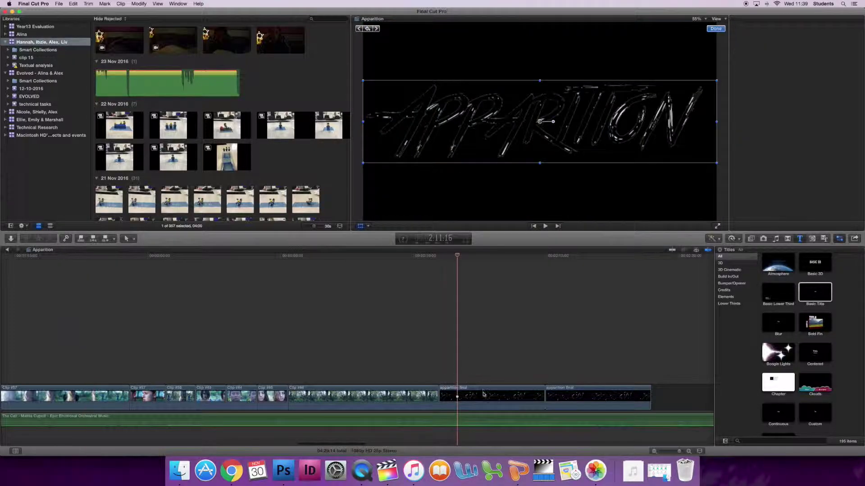
{"action": "key", "text": "Delete"}
{"action": "key", "text": "Delete"}
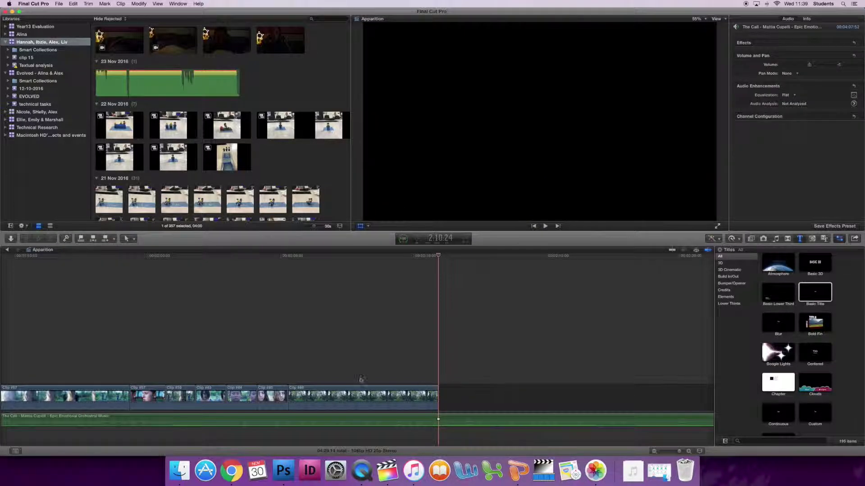
{"action": "scroll", "coordinate": [247, 234], "scroll_direction": "down", "scroll_amount": 2}
{"action": "left_click_drag", "start_coordinate": [772, 301], "coordinate": [291, 377]}
{"action": "left_click_drag", "start_coordinate": [551, 380], "coordinate": [444, 366]}
- Enter APPARITION as the title text and set its font to SimSun
{"action": "left_click", "coordinate": [380, 382]}
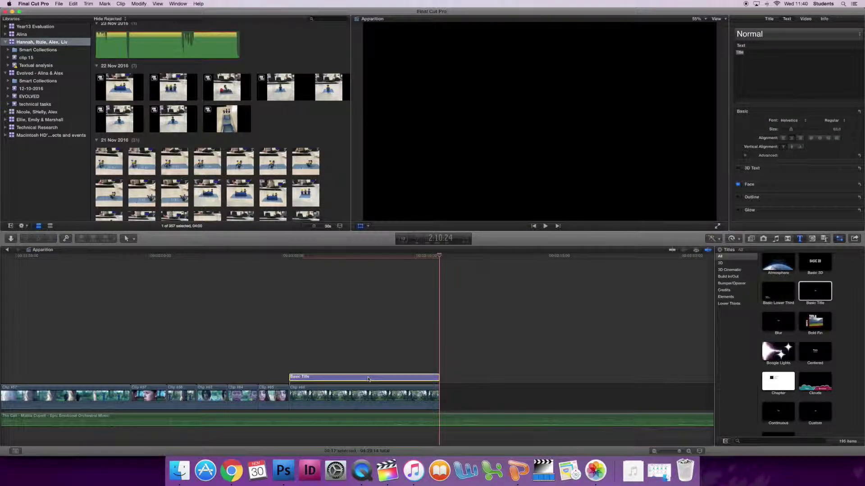
{"action": "left_click", "coordinate": [750, 52]}
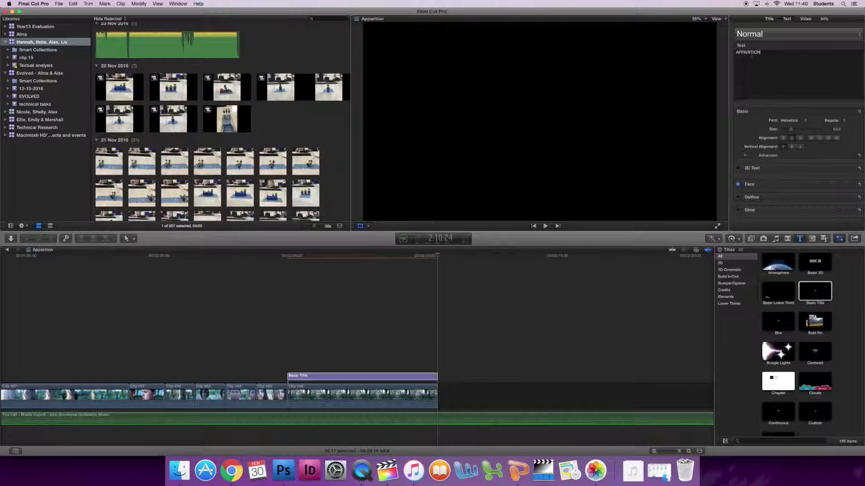
{"action": "left_click", "coordinate": [802, 121]}
{"action": "scroll", "coordinate": [811, 193], "scroll_direction": "down", "scroll_amount": 15}
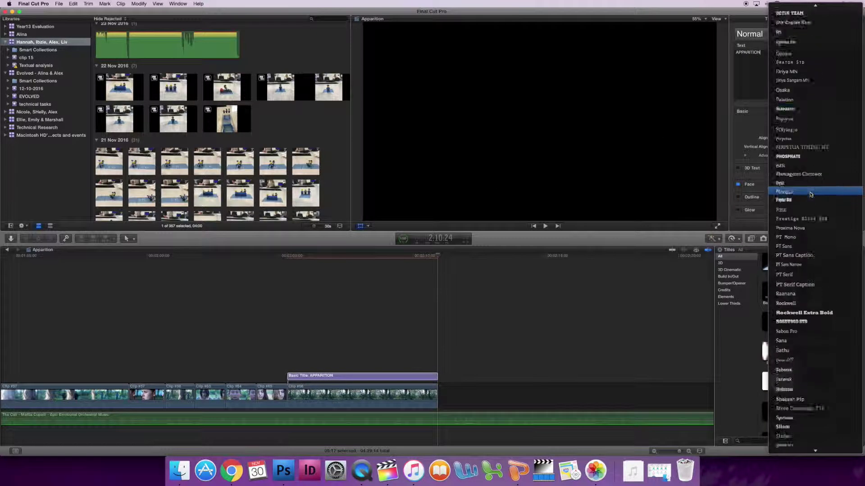
{"action": "scroll", "coordinate": [811, 194], "scroll_direction": "up", "scroll_amount": 10}
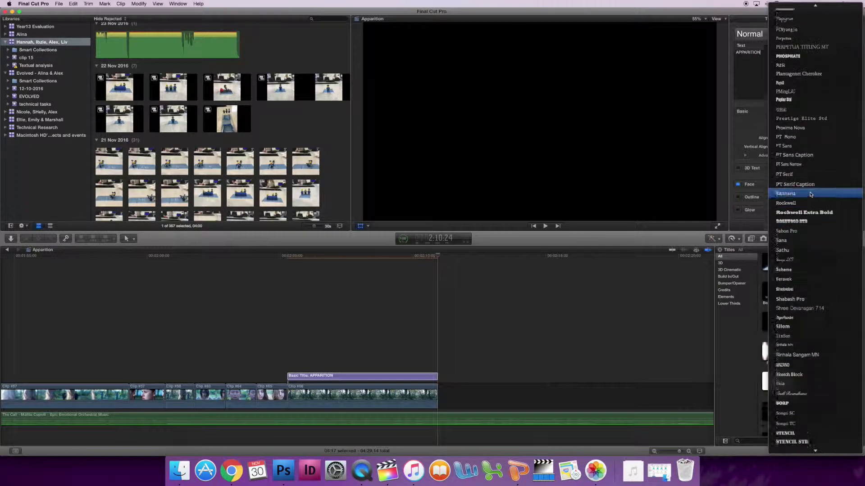
{"action": "left_click", "coordinate": [806, 294]}
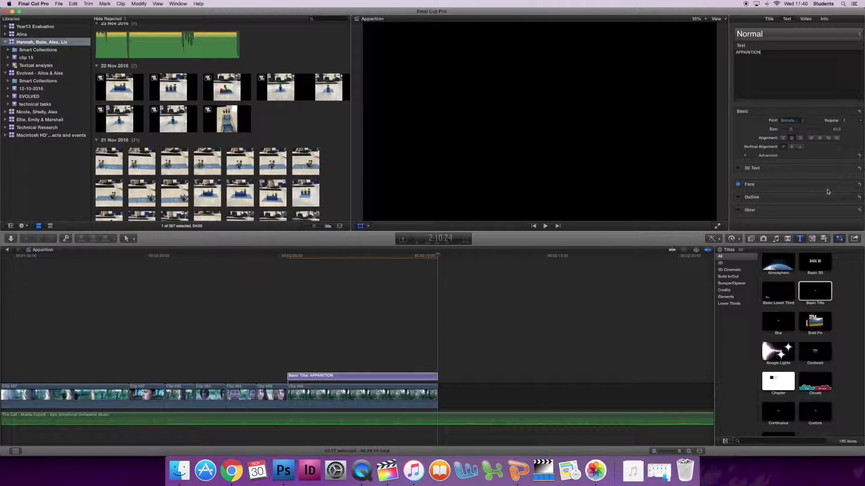
{"action": "left_click", "coordinate": [790, 121]}
- Enlarge APPARITION to size 193 and widen its tracking to 35.87%
{"action": "left_click", "coordinate": [352, 363]}
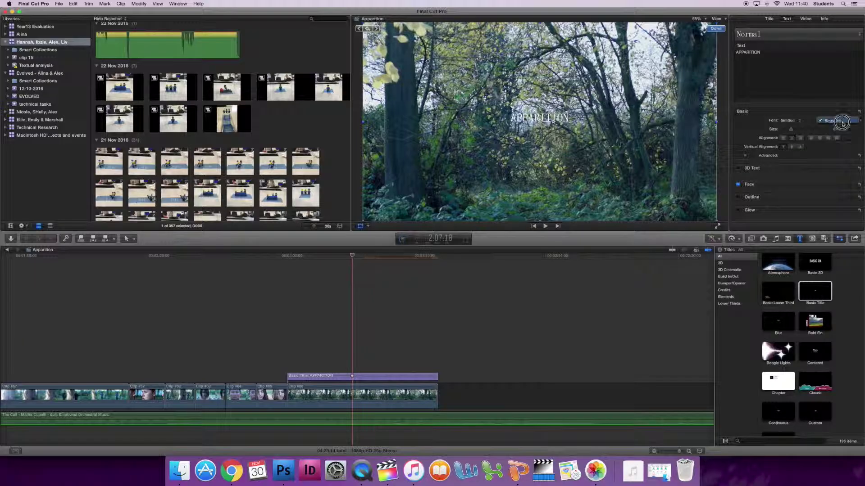
{"action": "left_click_drag", "start_coordinate": [796, 130], "coordinate": [809, 130]}
{"action": "left_click", "coordinate": [746, 156]}
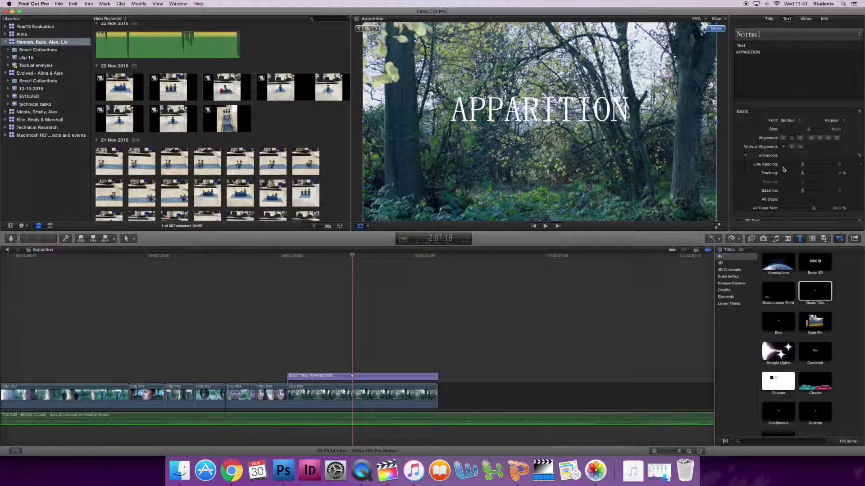
{"action": "scroll", "coordinate": [806, 176], "scroll_direction": "down", "scroll_amount": 1}
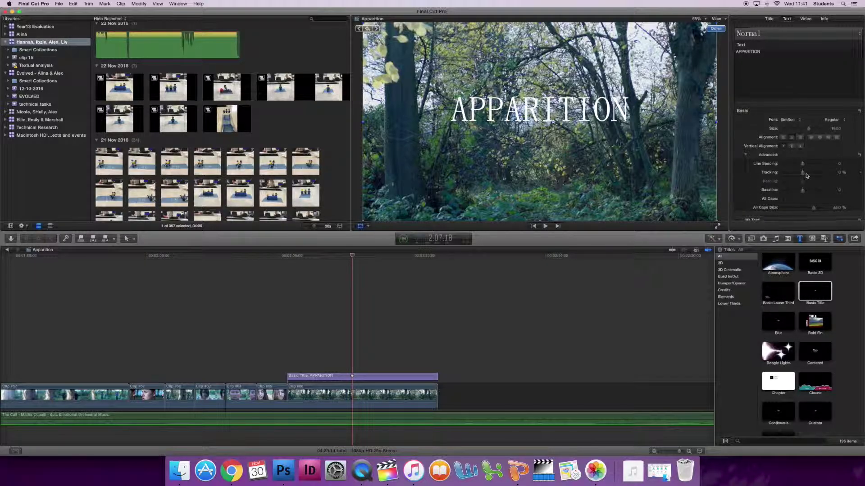
{"action": "left_click_drag", "start_coordinate": [803, 176], "coordinate": [810, 177]}
{"action": "scroll", "coordinate": [813, 183], "scroll_direction": "down", "scroll_amount": 5}
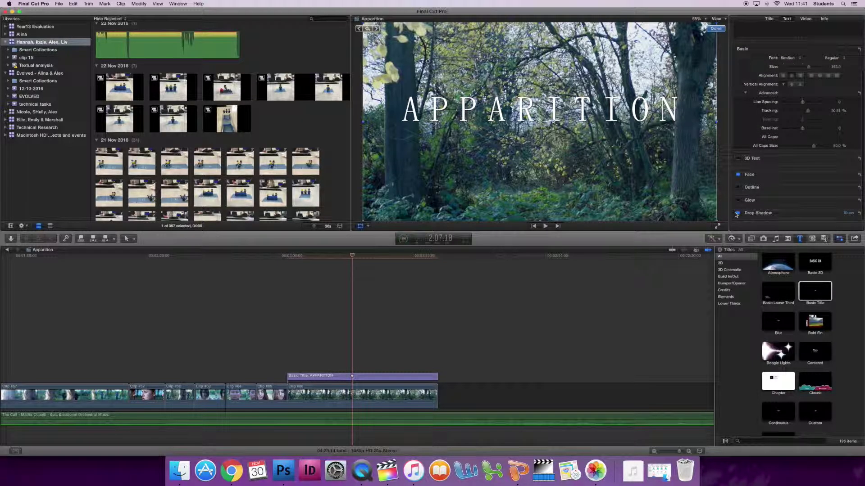
{"action": "scroll", "coordinate": [814, 140], "scroll_direction": "up", "scroll_amount": 2}
{"action": "scroll", "coordinate": [806, 126], "scroll_direction": "down", "scroll_amount": 2}
{"action": "scroll", "coordinate": [774, 177], "scroll_direction": "up", "scroll_amount": 5}
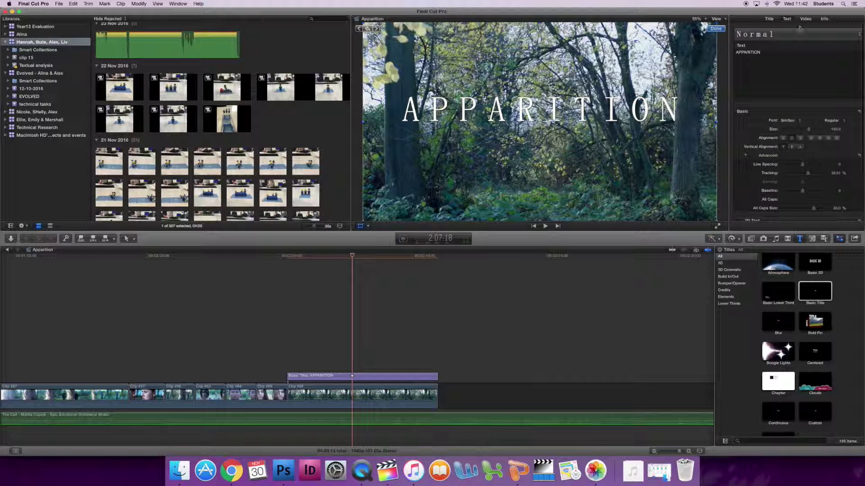
- Give the APPARITION title an opacity fade-in and fade-out
{"action": "right_click", "coordinate": [395, 379]}
{"action": "left_click", "coordinate": [427, 417]}
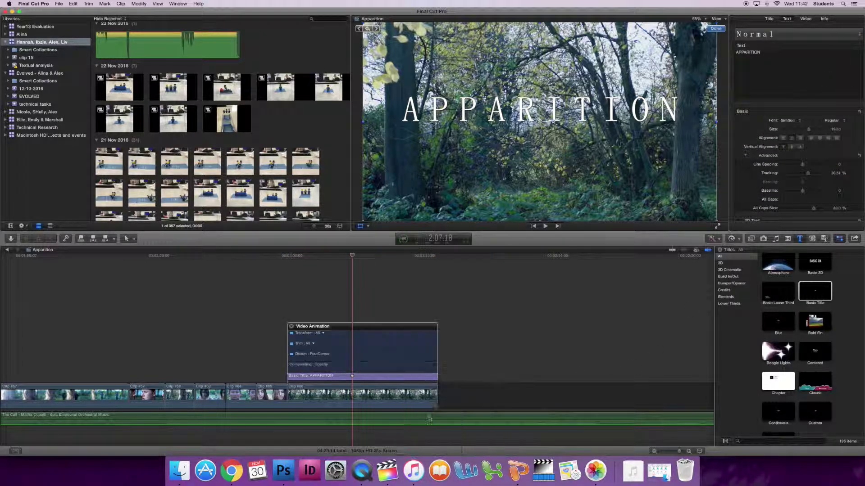
{"action": "double_click", "coordinate": [315, 367]}
{"action": "left_click_drag", "start_coordinate": [291, 336], "coordinate": [316, 335]}
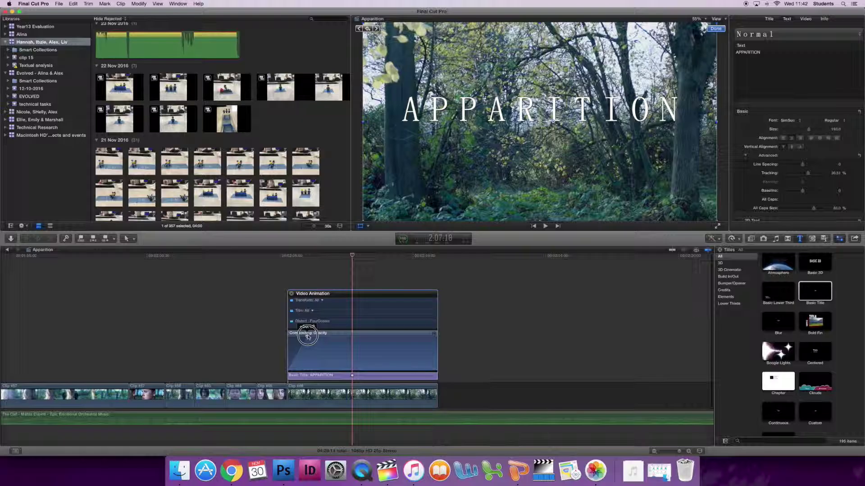
{"action": "left_click_drag", "start_coordinate": [435, 334], "coordinate": [410, 335]}
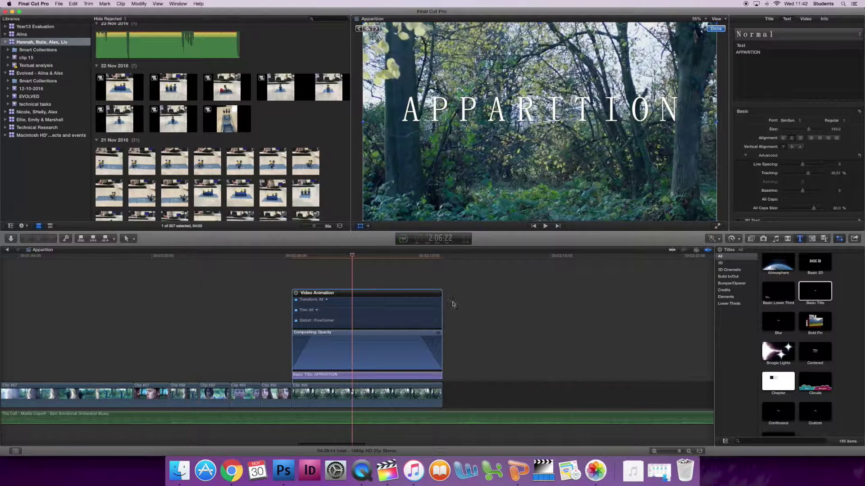
- Cut the music where the final shot ends and delete the excess
{"action": "key", "text": "r"}
{"action": "key", "text": "a"}
{"action": "left_click", "coordinate": [552, 417]}
{"action": "key", "text": "Delete"}
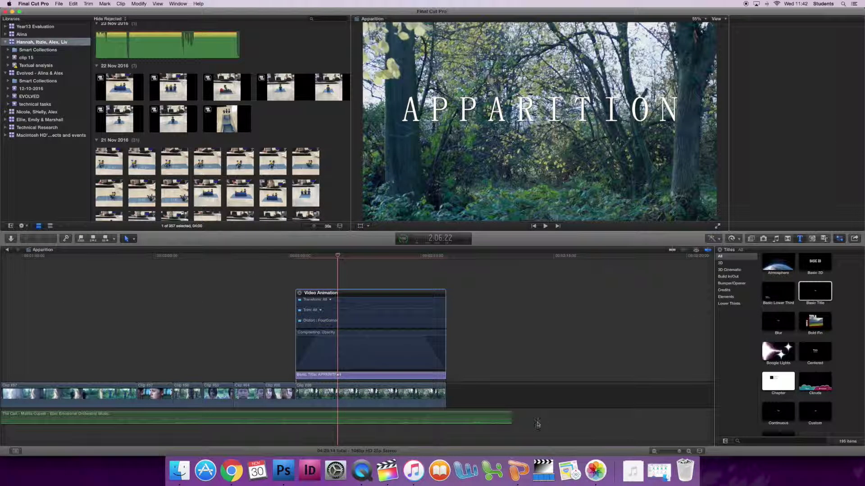
{"action": "left_click_drag", "start_coordinate": [508, 417], "coordinate": [446, 417]}
- Show the last shot's animation lanes and play back the ending
{"action": "left_click", "coordinate": [360, 395]}
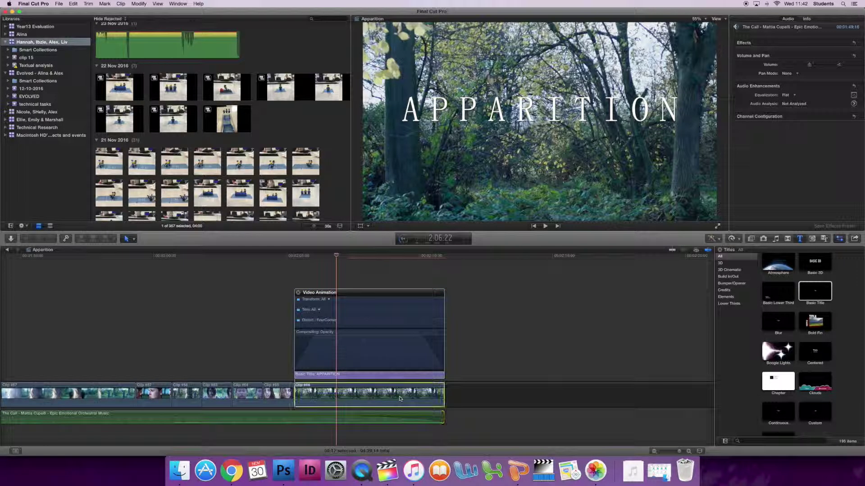
{"action": "right_click", "coordinate": [399, 395]}
{"action": "left_click", "coordinate": [430, 428]}
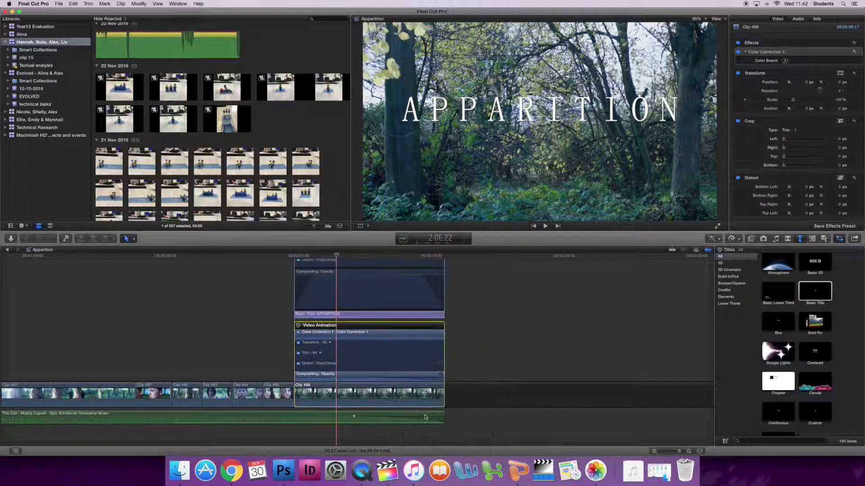
{"action": "left_click", "coordinate": [278, 354]}
{"action": "key", "text": "space"}
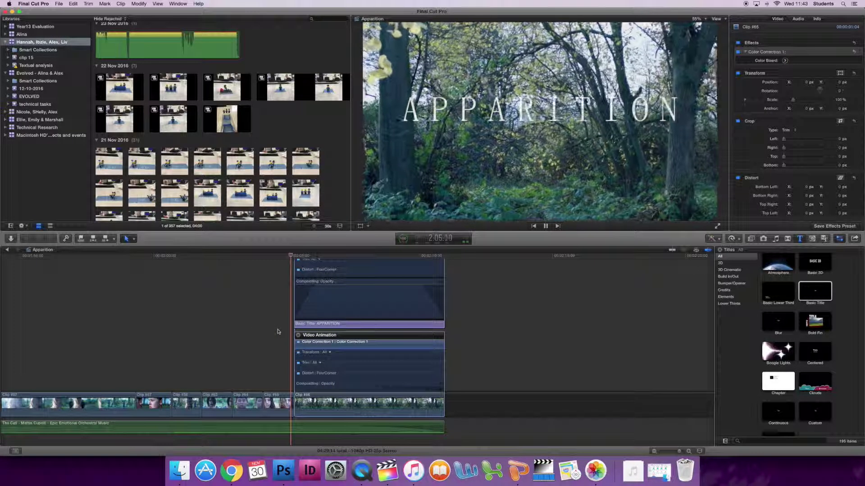